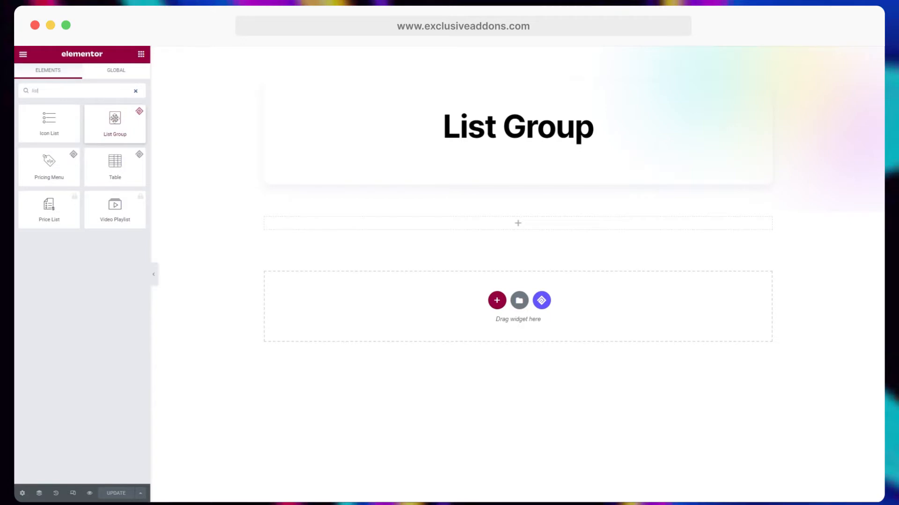
Step: Add a List Group widget to the empty section and set its first item's text to "Lorem ipsum dolor sit amet, consectetur adipiscing elit."
drag(124, 127, 364, 241)
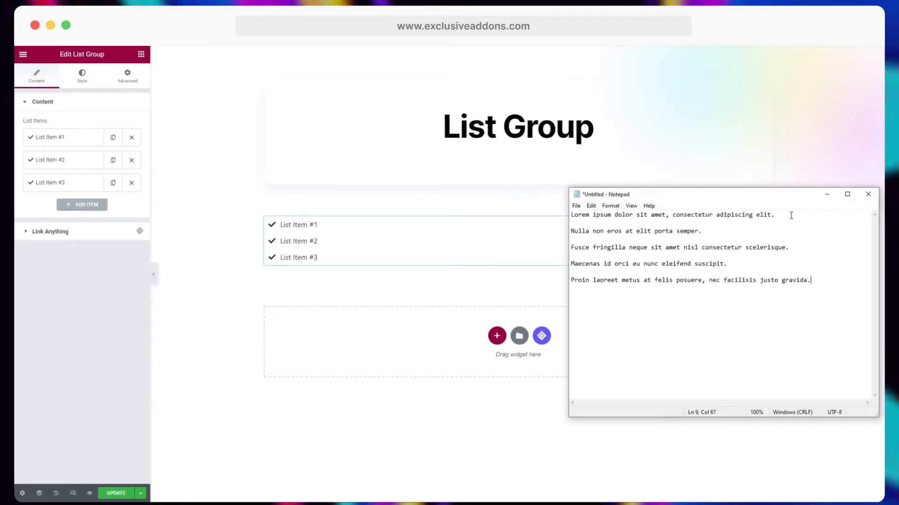
drag(788, 215, 569, 215)
key(ctrl+c)
click(77, 145)
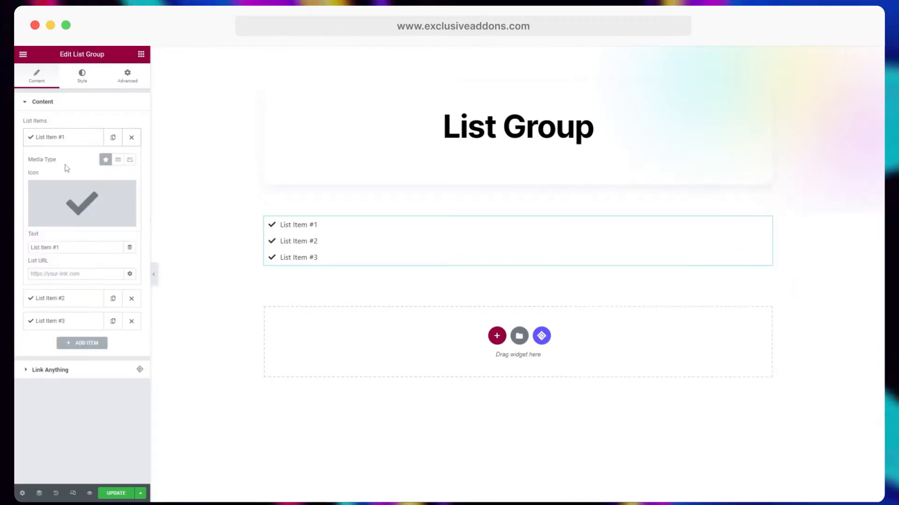
drag(62, 247, 28, 248)
key(ctrl+v)
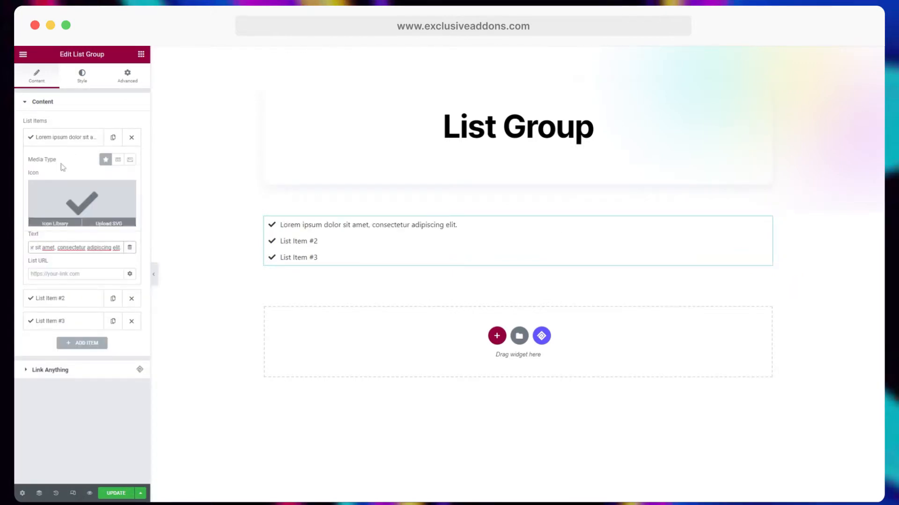
click(75, 139)
Step: Delete the second and third list items and duplicate the remaining one until the list has five identical items
click(131, 183)
click(132, 160)
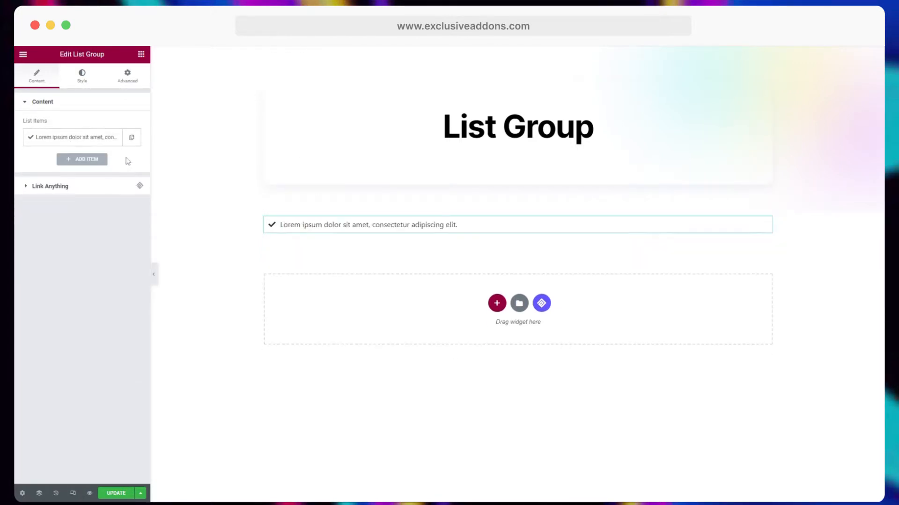
click(113, 137)
click(113, 160)
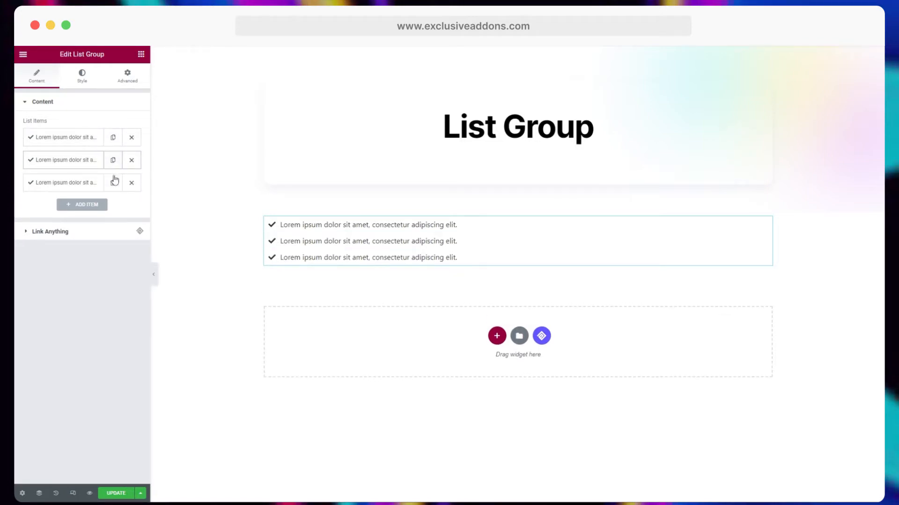
click(114, 190)
click(113, 208)
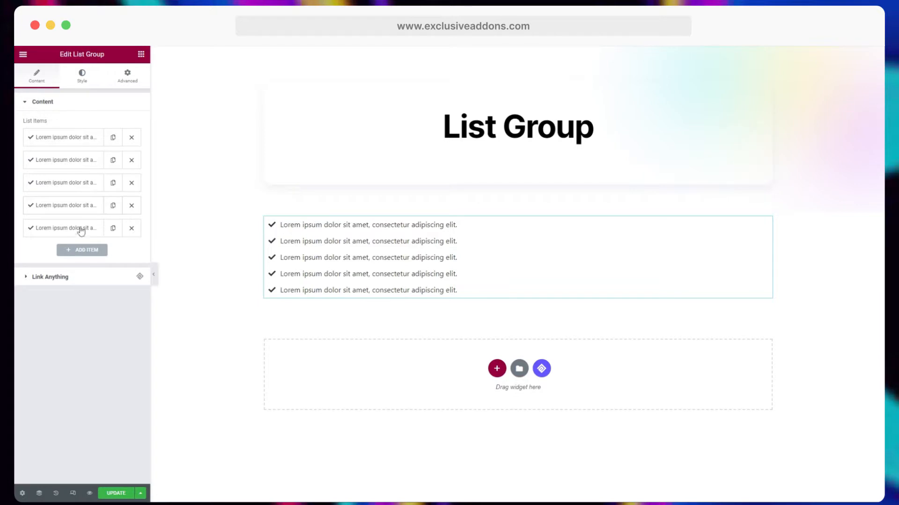
Step: Try the Number media type on the first and second list items
click(68, 143)
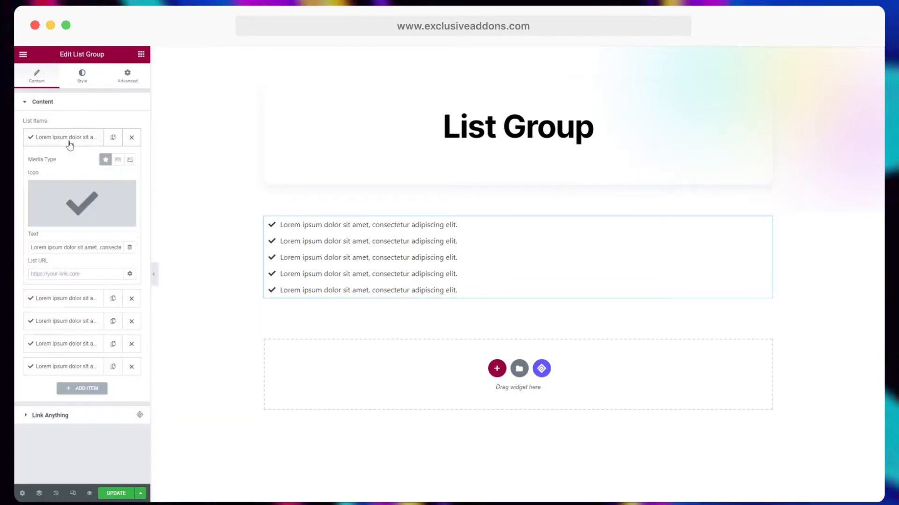
click(118, 160)
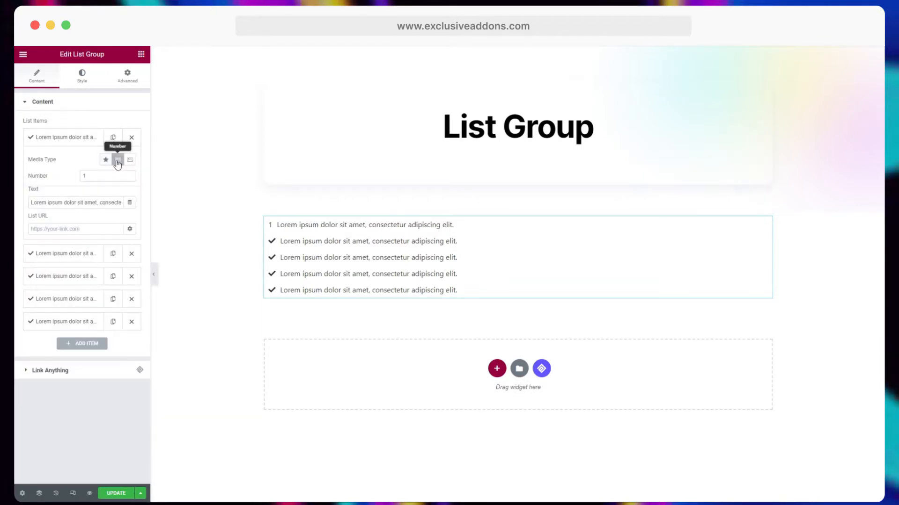
click(61, 140)
click(62, 159)
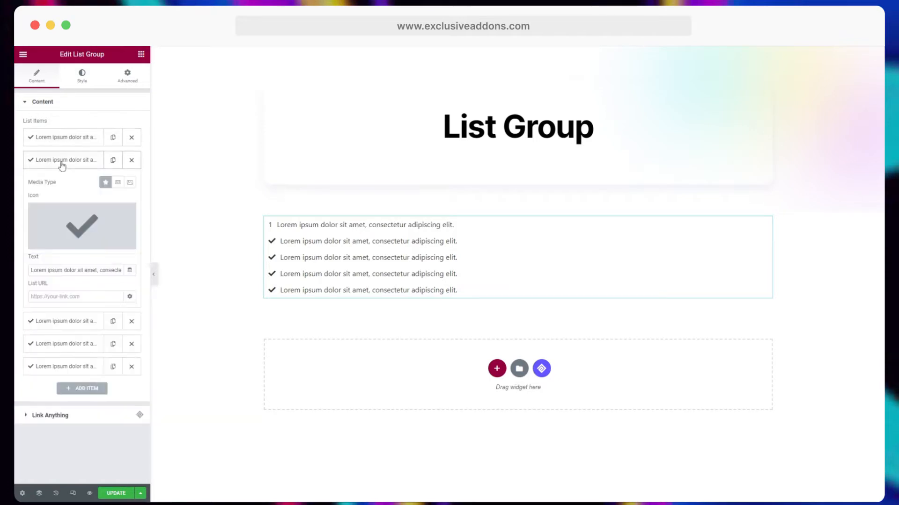
click(118, 182)
double_click(83, 199)
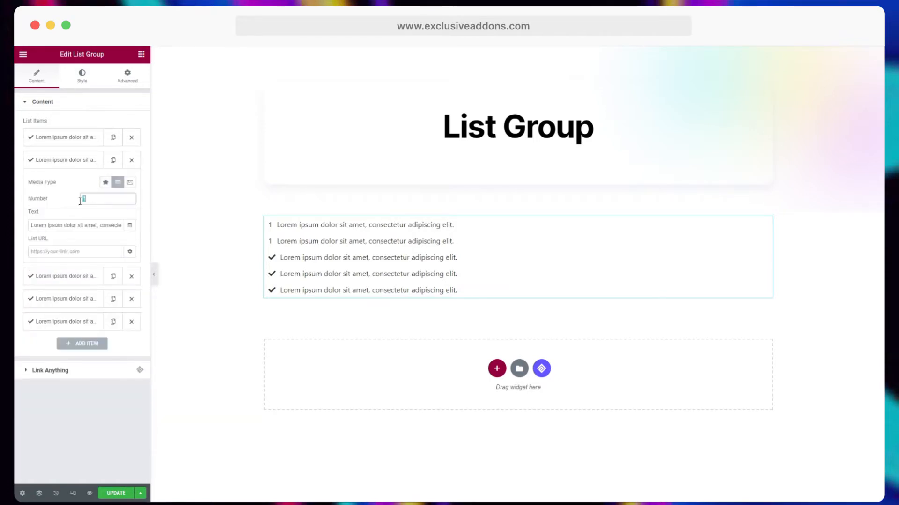
Step: Try the image HD-Image-22-1050x591-1.jpg as the second list item's media, and return that item to the Icon media type
click(130, 182)
click(75, 220)
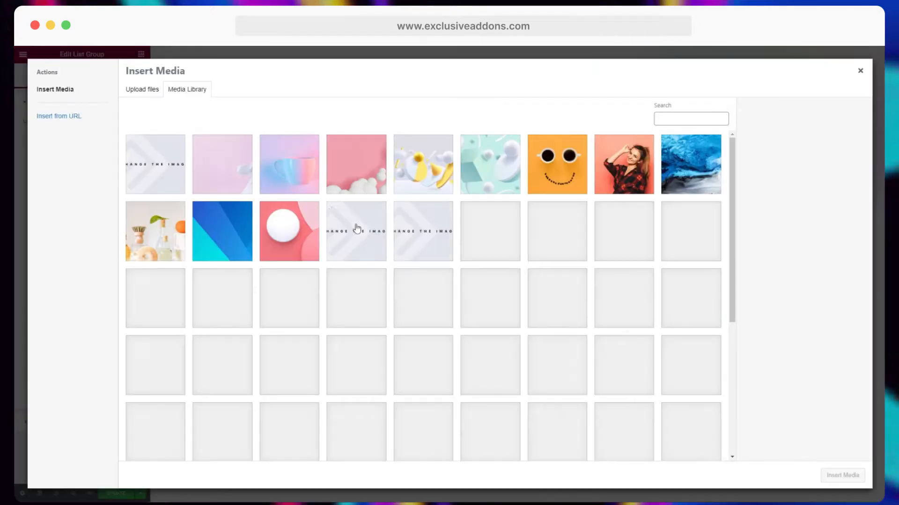
click(224, 180)
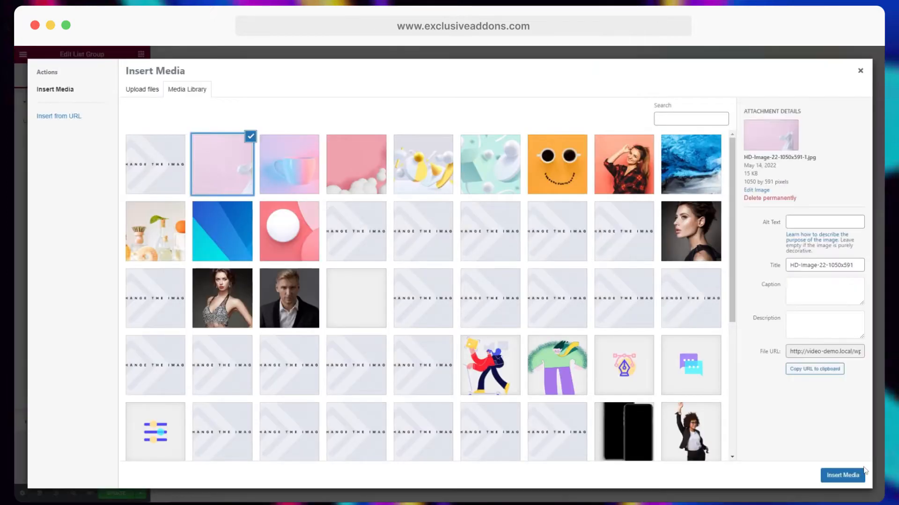
click(841, 475)
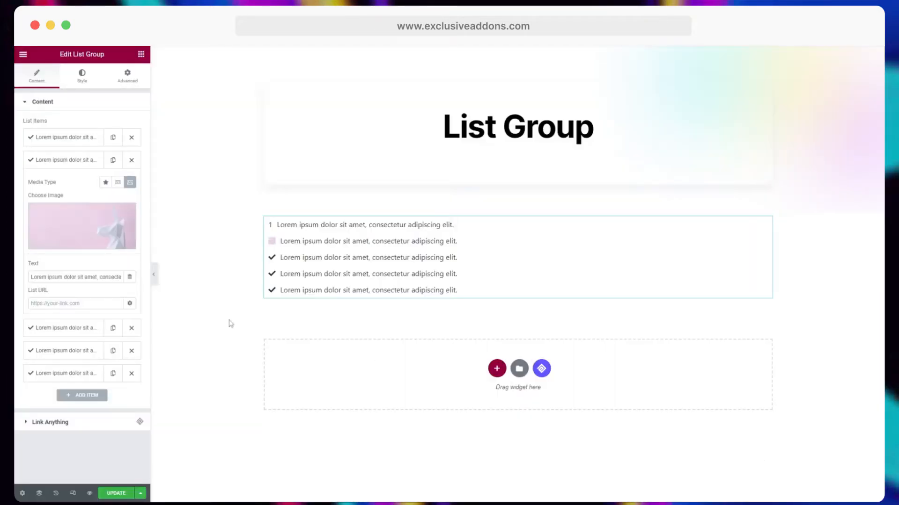
click(106, 182)
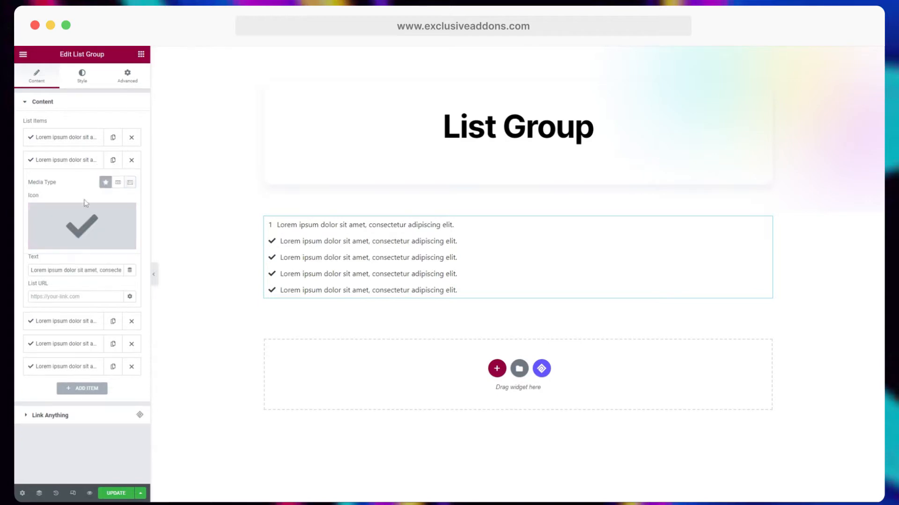
click(68, 161)
Step: Switch the first list item's media type to Icon and insert the right arrow from Feather Icons, filtering by "arr"
click(60, 138)
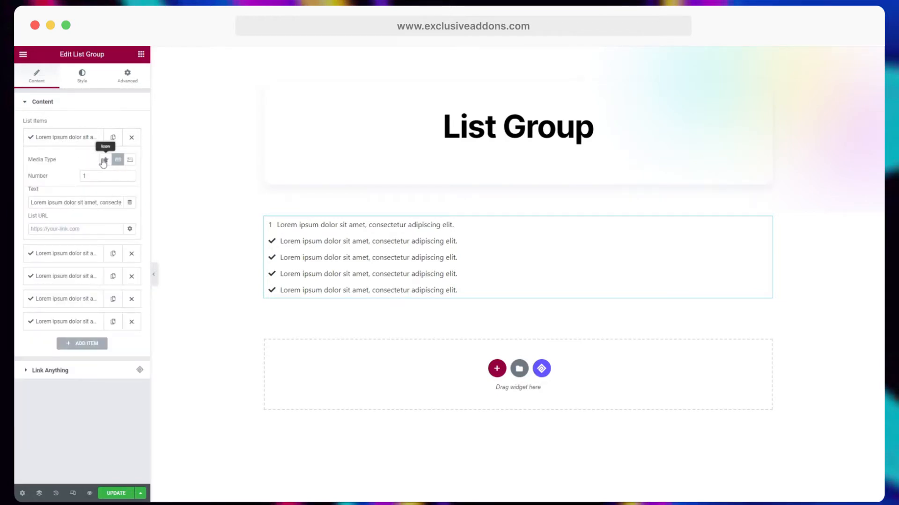
click(105, 160)
click(81, 201)
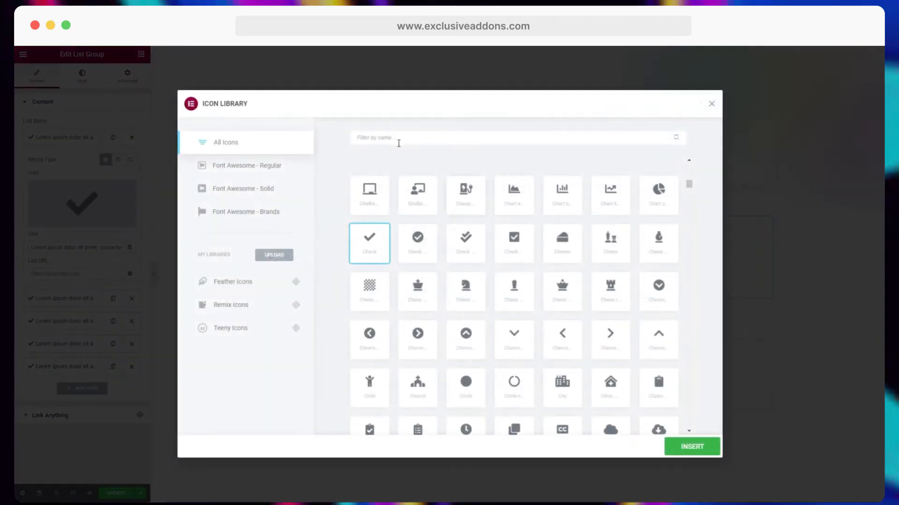
text(arr)
click(233, 282)
click(517, 199)
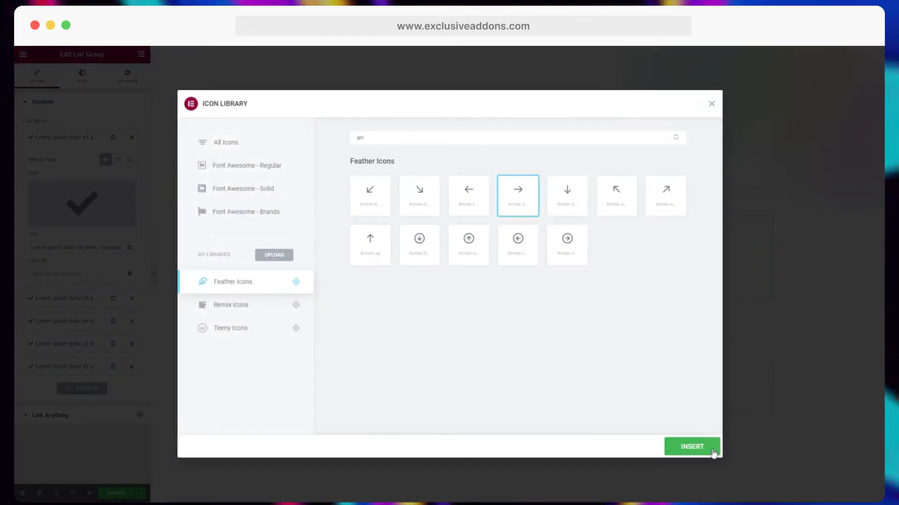
click(683, 444)
click(67, 139)
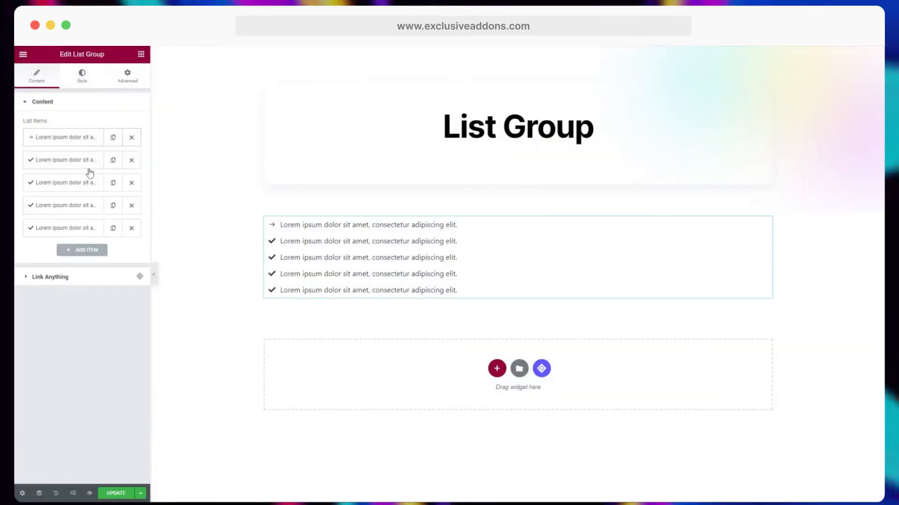
Step: Delete the four list items with check icons, keeping only the arrow item
click(133, 229)
click(133, 204)
click(132, 183)
click(131, 160)
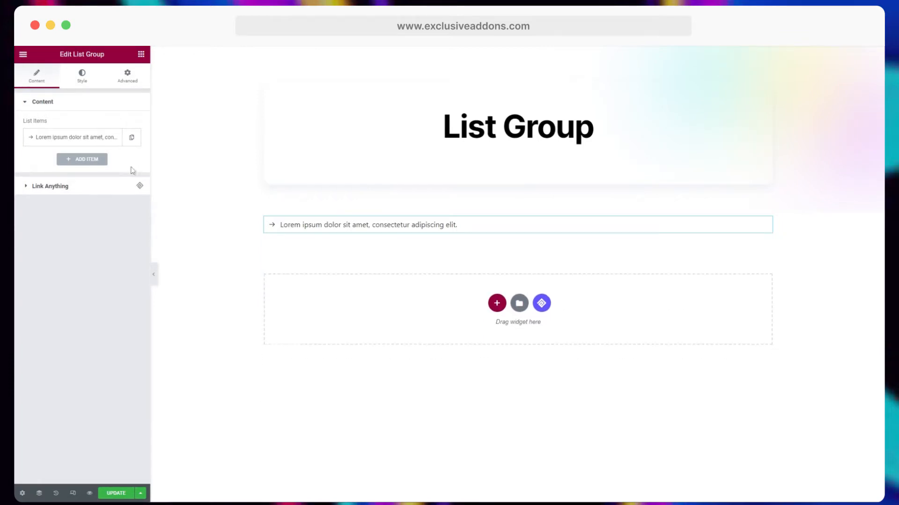
Step: Duplicate the arrow list item four times to make a list of five
click(128, 140)
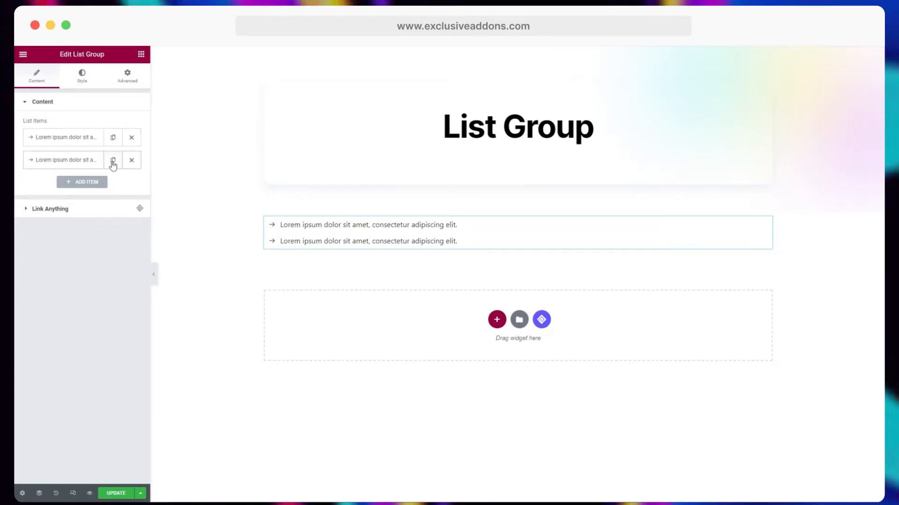
click(113, 161)
click(113, 183)
click(113, 207)
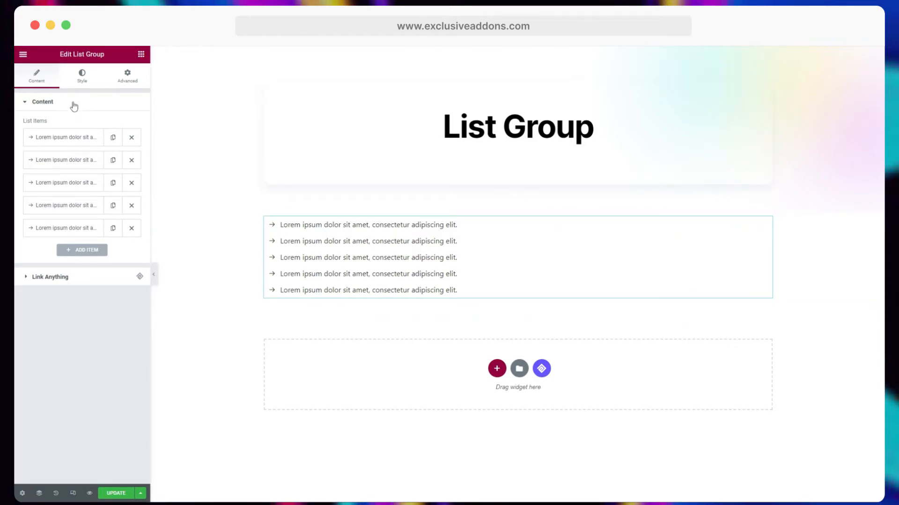
Step: Try "#" as the first list item's URL and remove it again
click(76, 138)
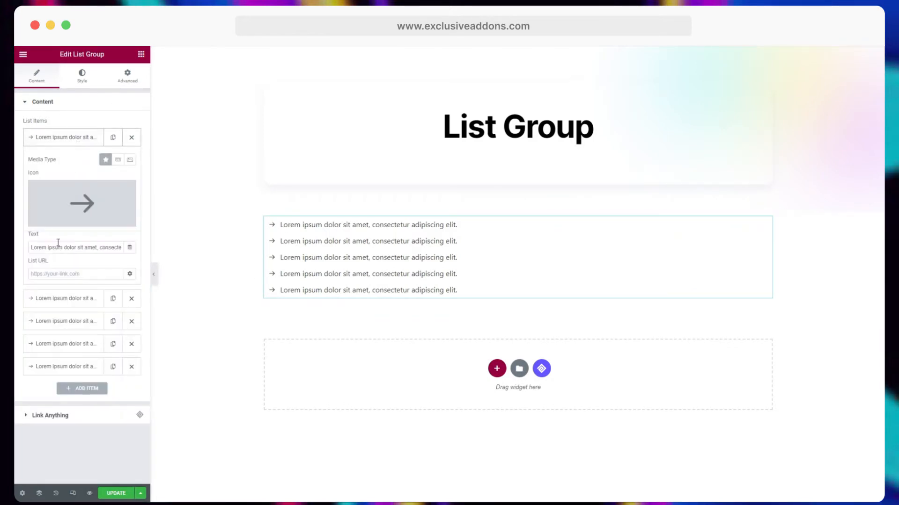
click(44, 273)
text(#)
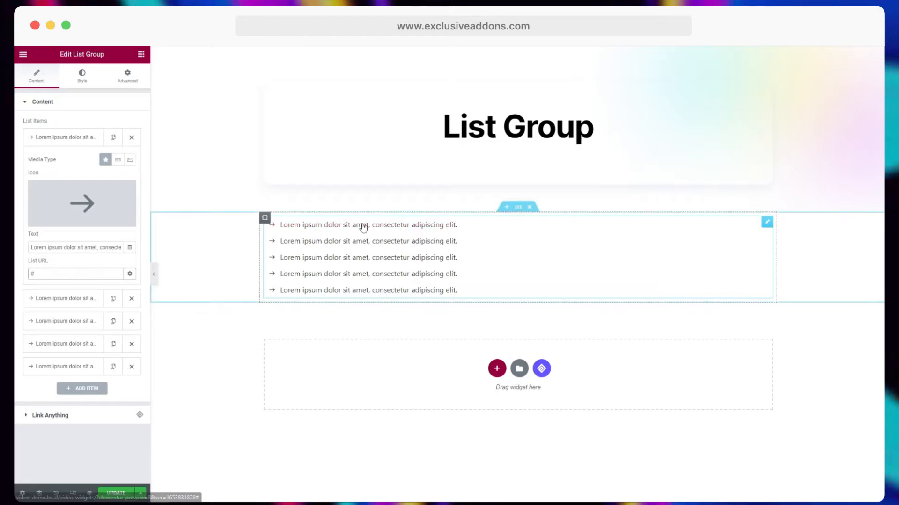
key(BackSpace)
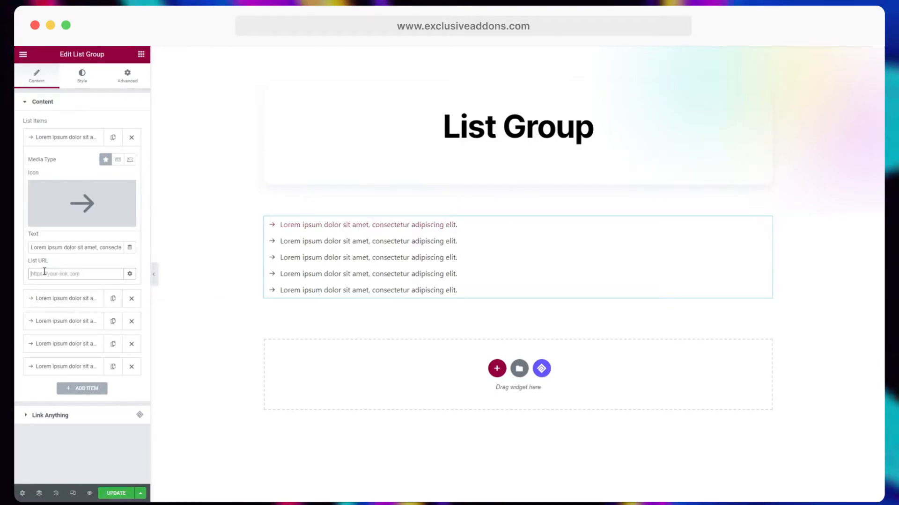
click(70, 138)
Step: Try Layout 2 and Layout 3 for the list container's style
click(71, 86)
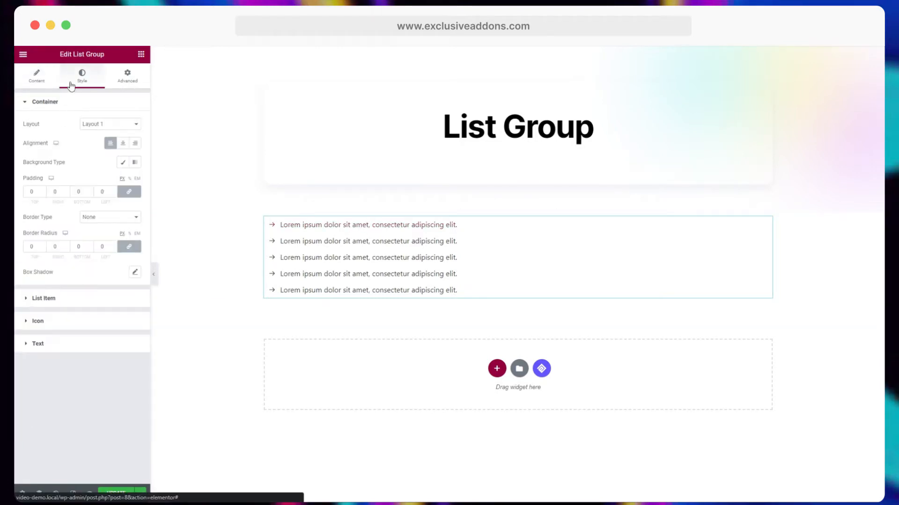
click(108, 124)
click(105, 133)
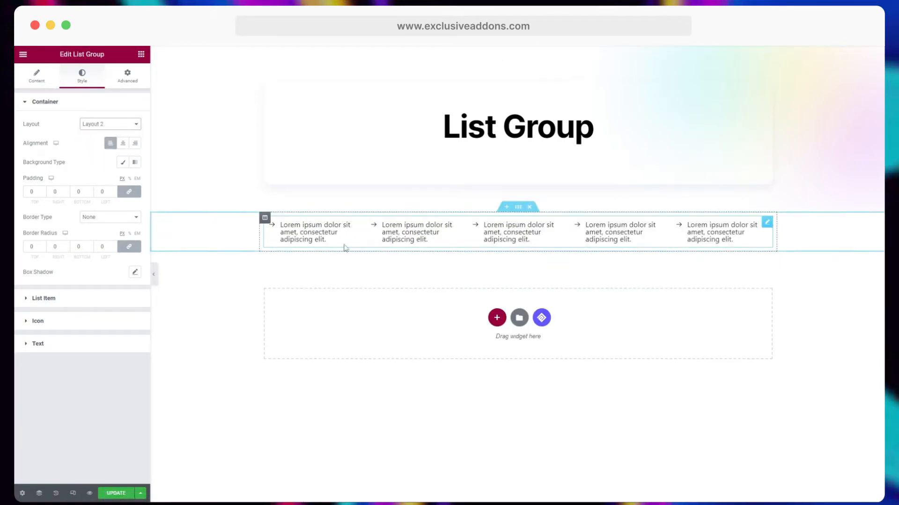
click(94, 124)
click(84, 142)
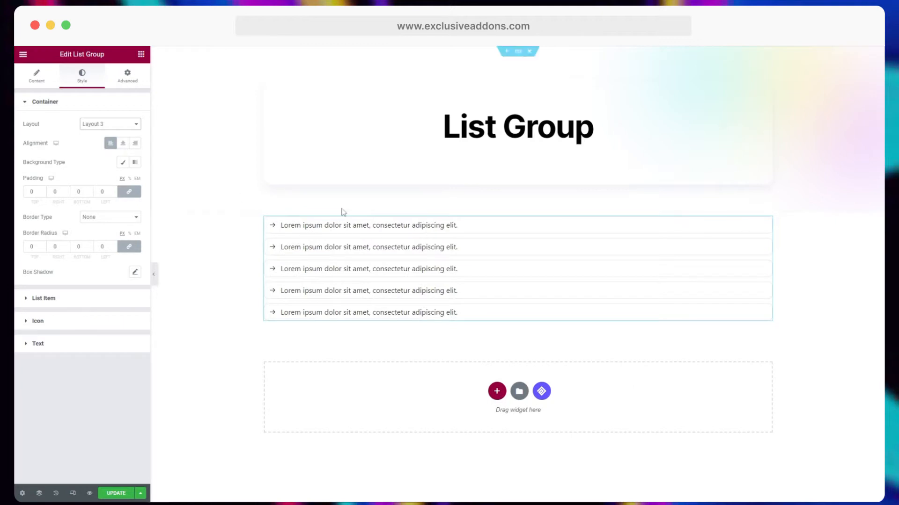
click(88, 128)
click(62, 133)
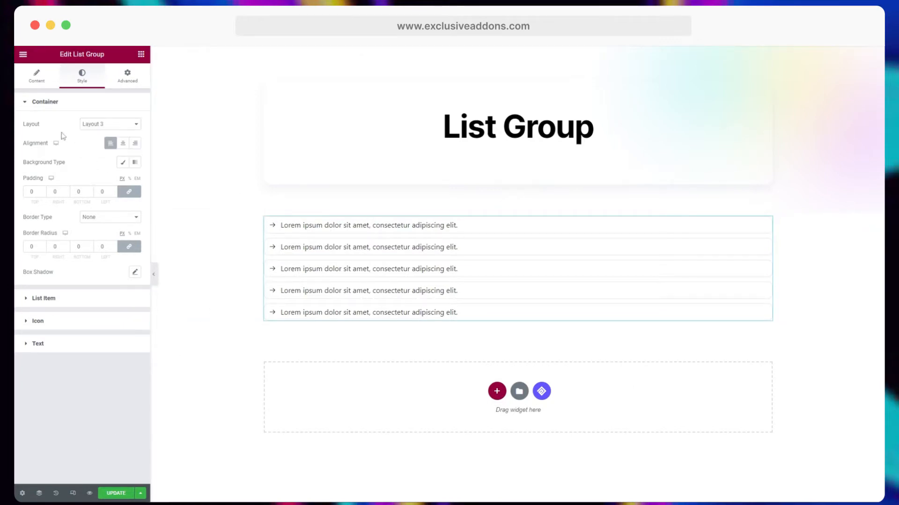
Step: Try a light pink classic background colour on the list items and clear the background type again
click(70, 303)
click(122, 211)
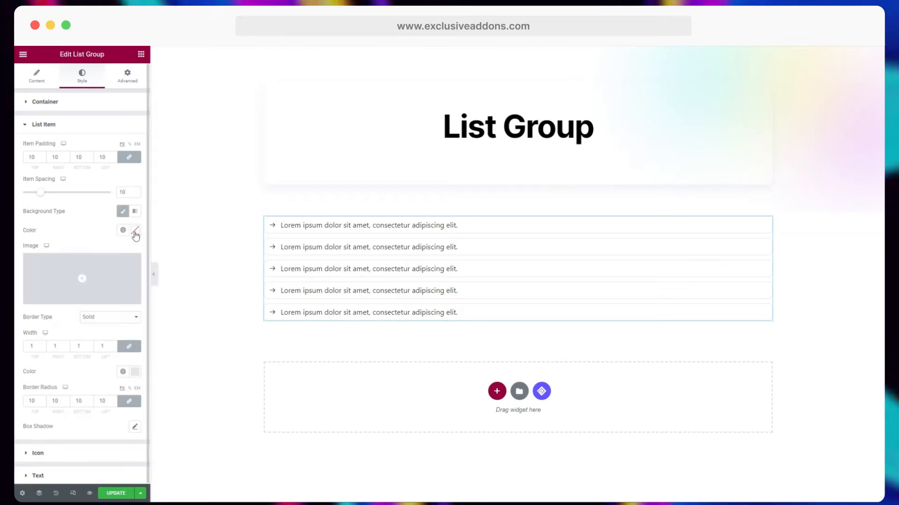
click(135, 232)
drag(80, 281, 55, 247)
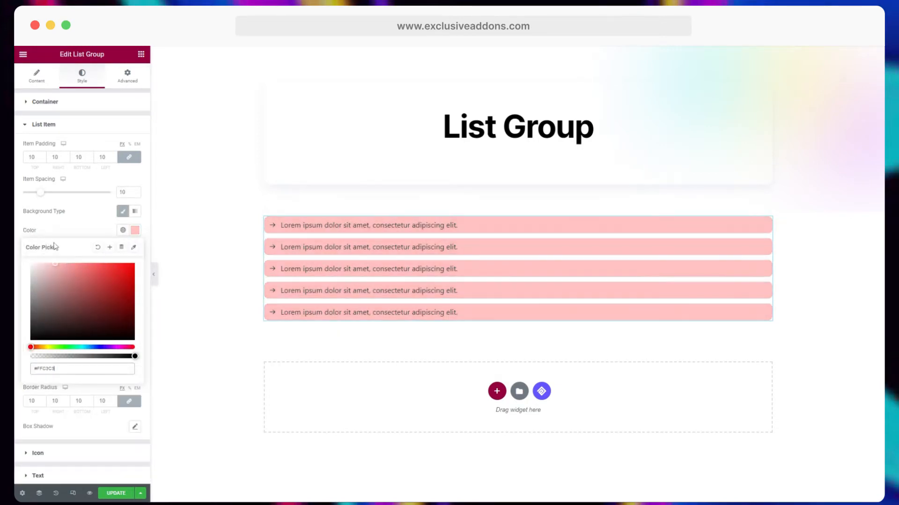
click(122, 211)
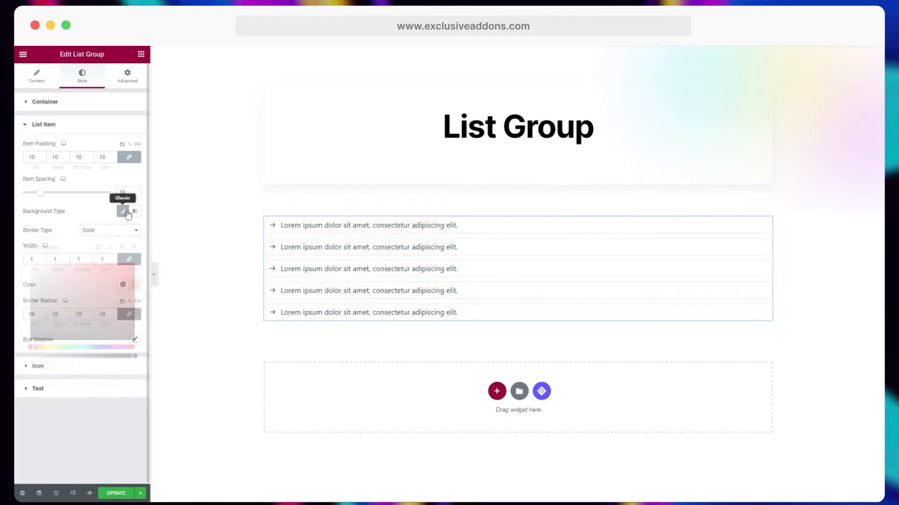
Step: Set the list container's layout back to Layout 1
click(75, 107)
click(111, 124)
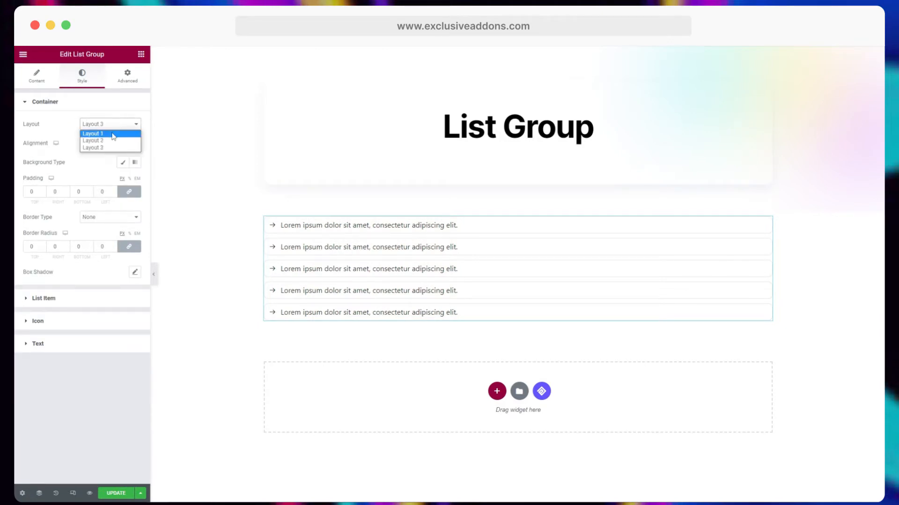
click(113, 134)
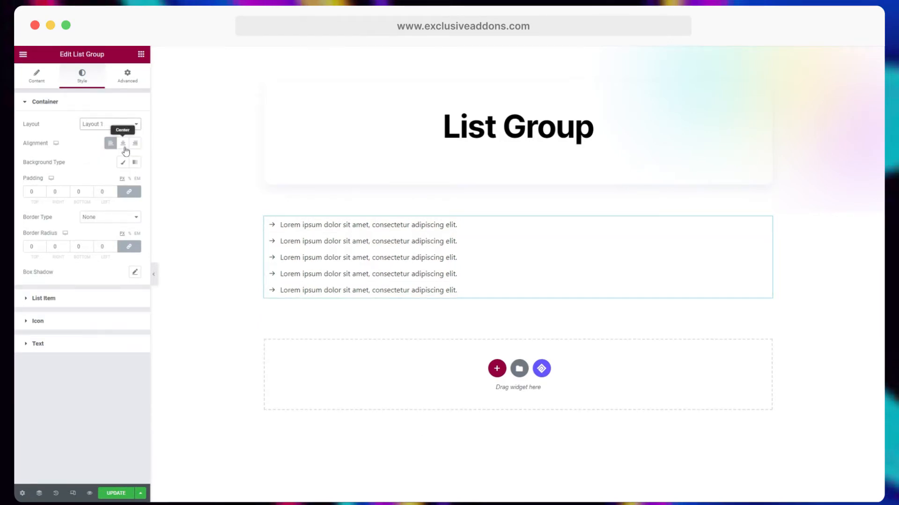
Step: Try center and right alignment for the list container and return it to left alignment
click(122, 144)
click(136, 146)
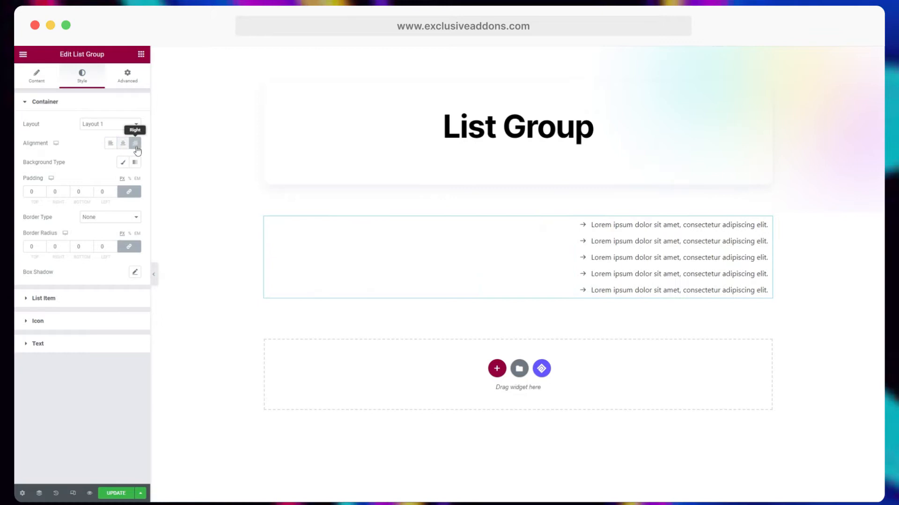
click(111, 144)
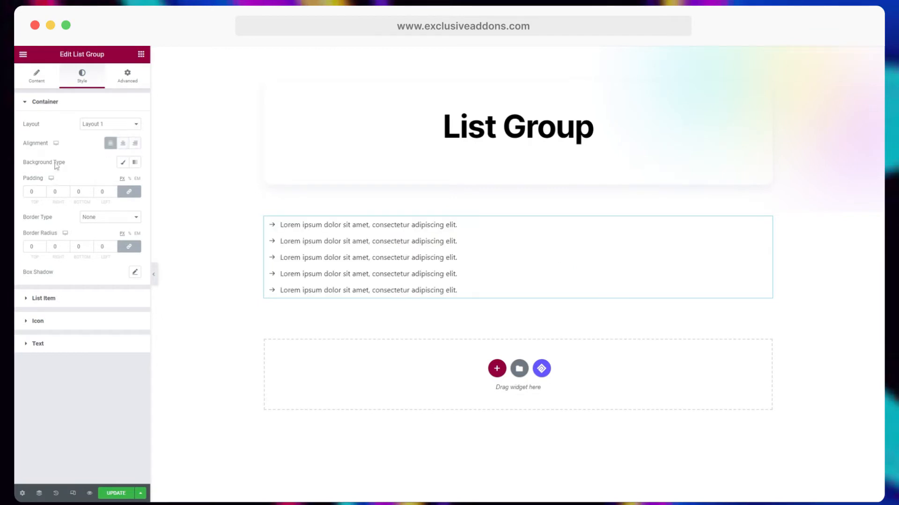
Step: Try a light blue classic background colour on the list container and clear the background type again
click(123, 163)
click(135, 181)
click(89, 298)
click(71, 216)
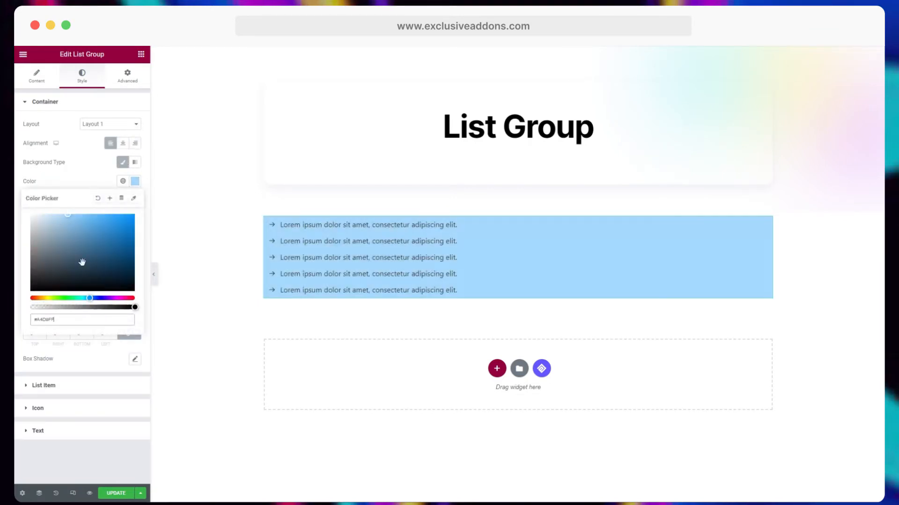
drag(90, 298, 94, 298)
drag(70, 217, 47, 213)
click(84, 181)
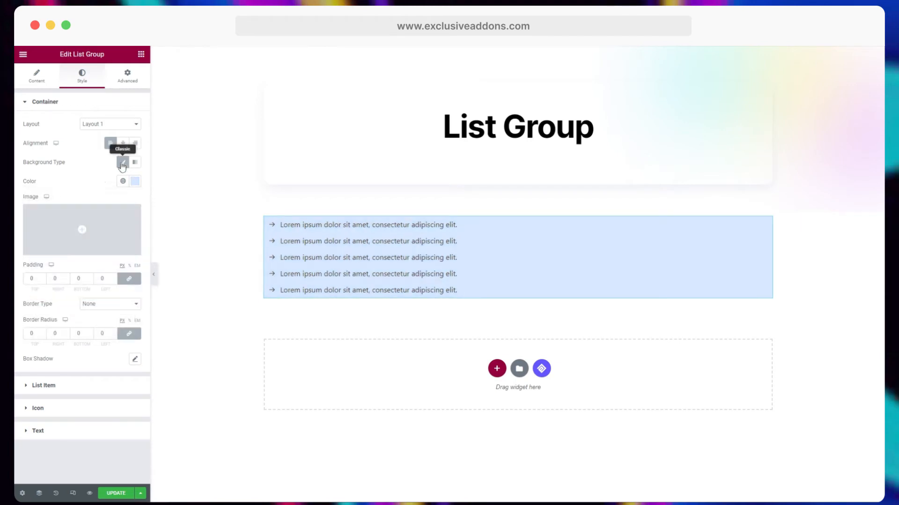
click(123, 162)
click(109, 224)
click(108, 225)
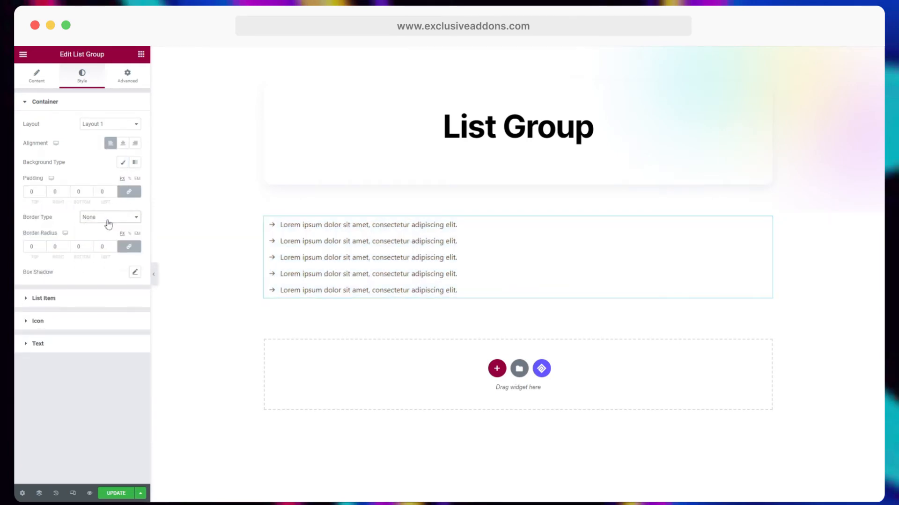
Step: Turn on the item separator for the list items
click(67, 300)
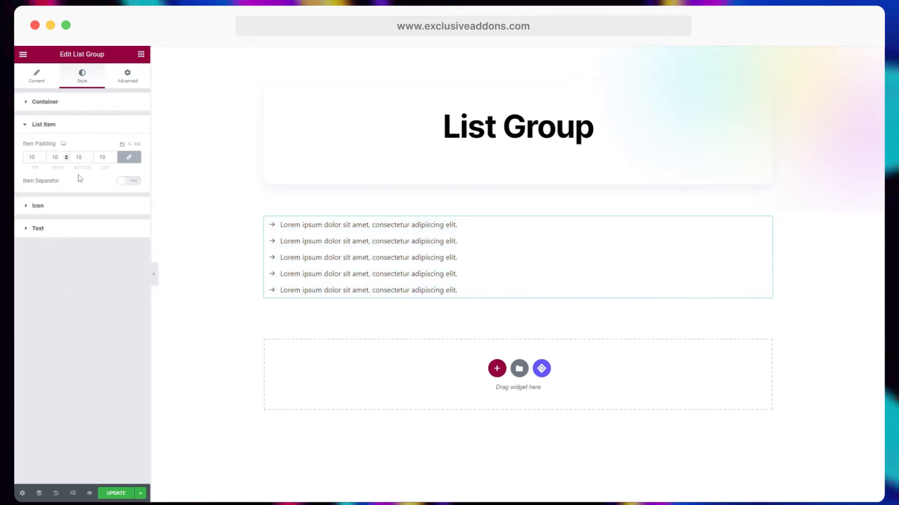
click(129, 181)
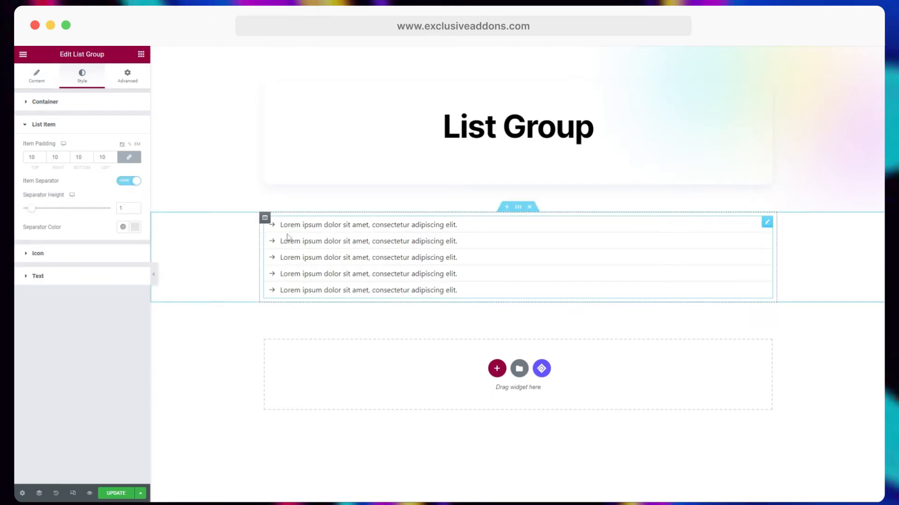
mouse_move(33, 212)
mouse_down()
mouse_move(68, 207)
mouse_move(35, 211)
mouse_up()
Step: Unlink the list items' padding values and set the top and bottom padding to 15
click(129, 157)
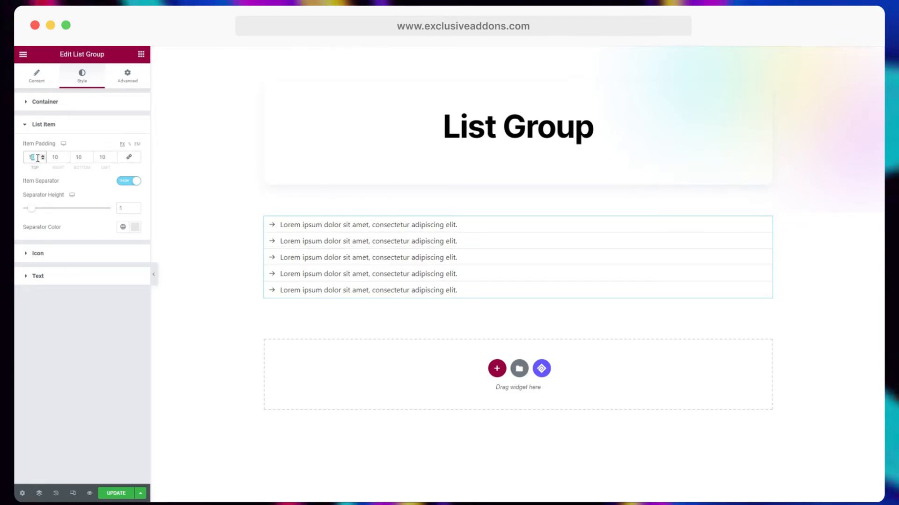
text(15)
double_click(78, 158)
text(15)
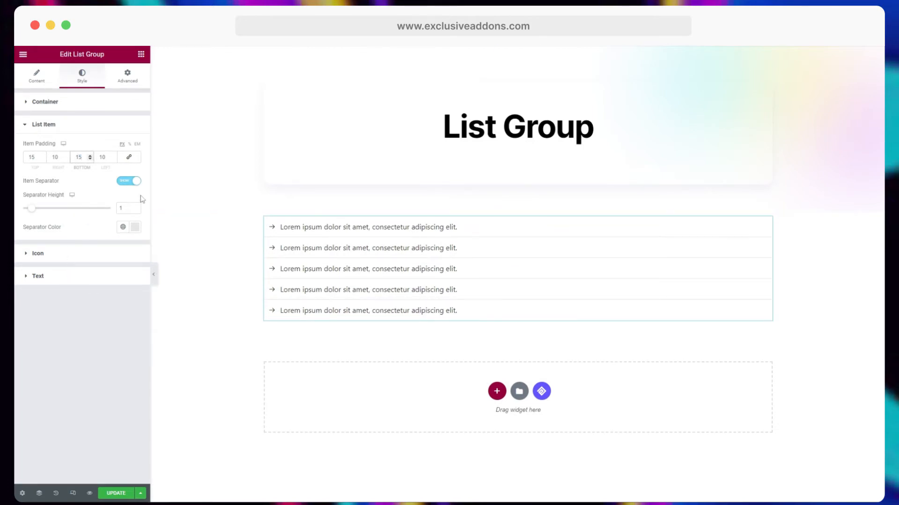
Step: Change the item separator colour to a slightly darker grey
click(135, 227)
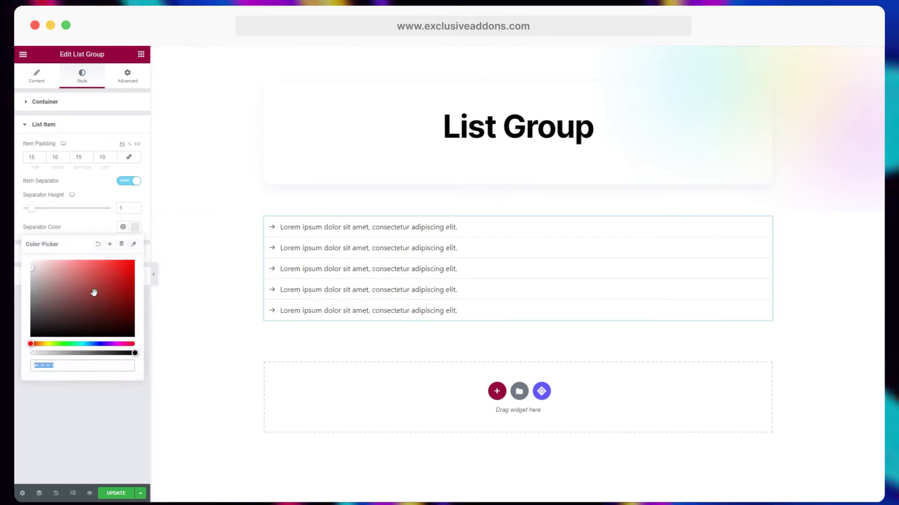
click(75, 222)
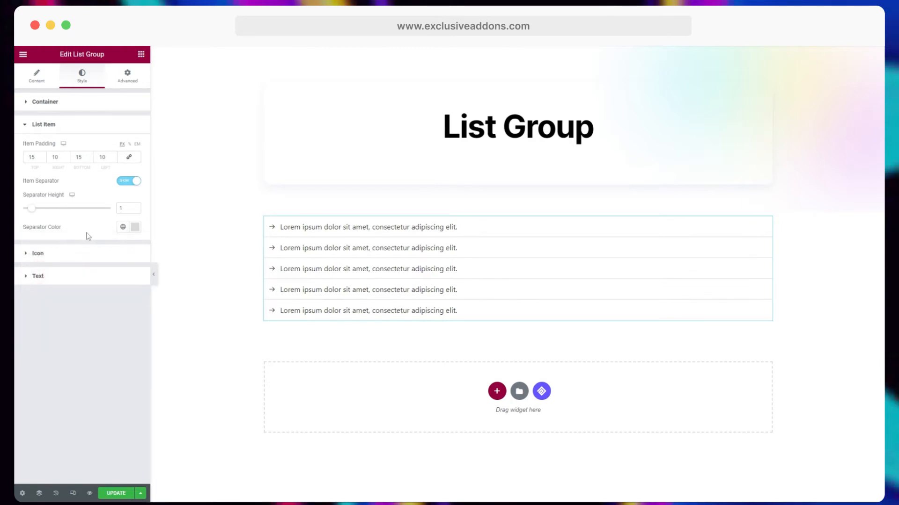
click(68, 126)
Step: Try the top and right icon positions and bottom vertical alignment, returning the icons to left position and top alignment
click(70, 149)
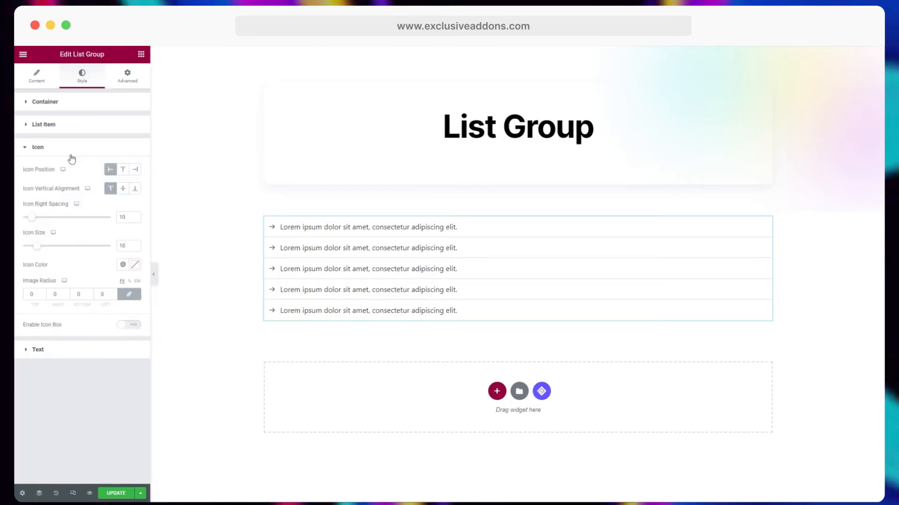
click(123, 171)
click(135, 170)
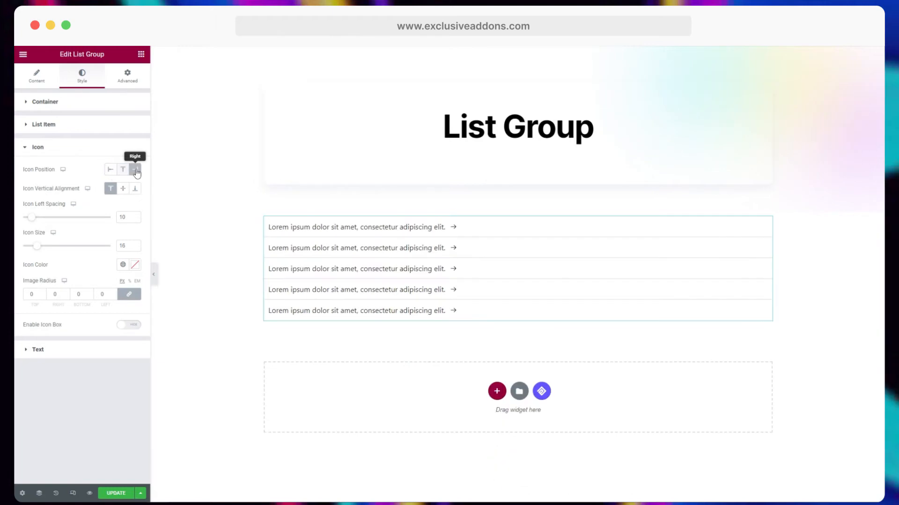
click(111, 171)
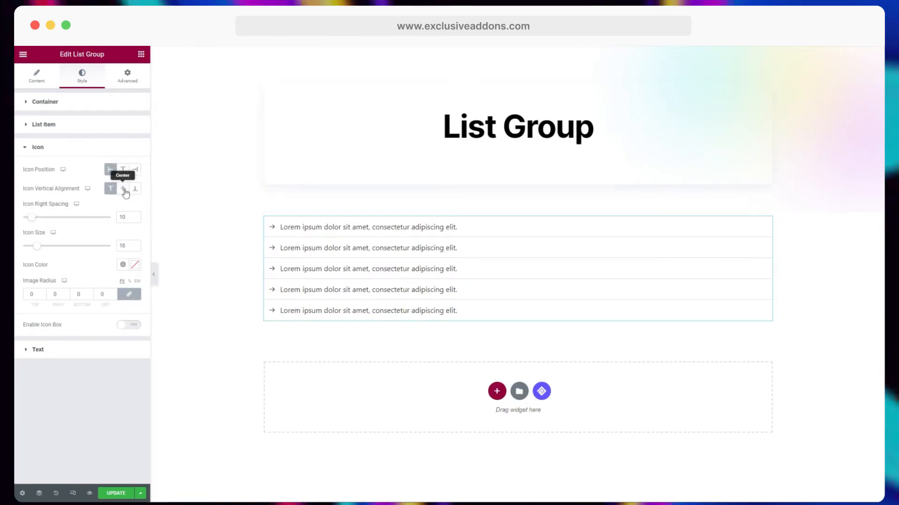
click(133, 193)
click(110, 188)
Step: Set the list icons' size to 20 and their colour to black
drag(34, 222, 41, 249)
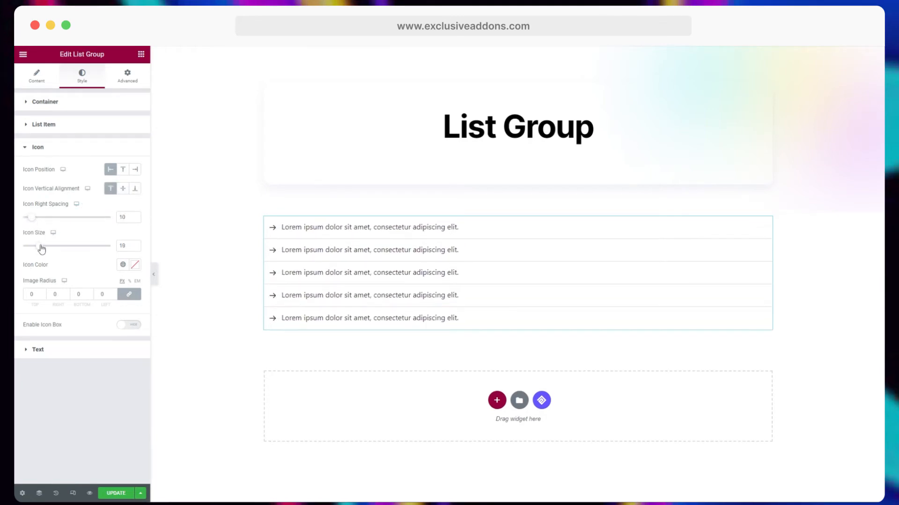
click(134, 245)
click(135, 265)
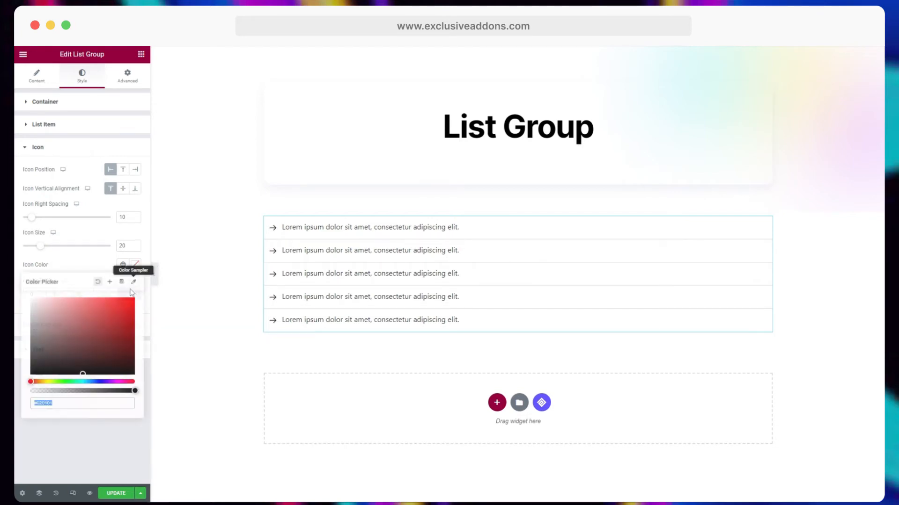
click(83, 268)
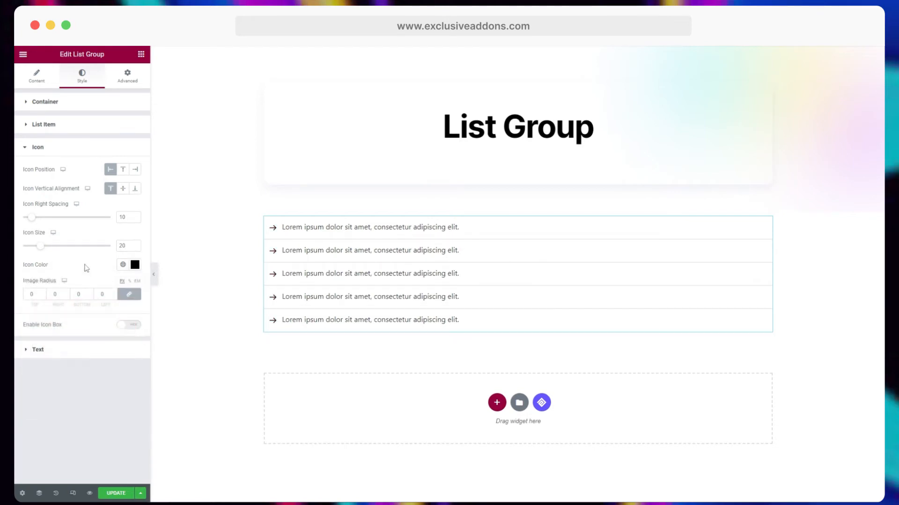
Step: Enable the icon box and set its width and height to 30
click(134, 330)
scroll(89, 327, down, 1)
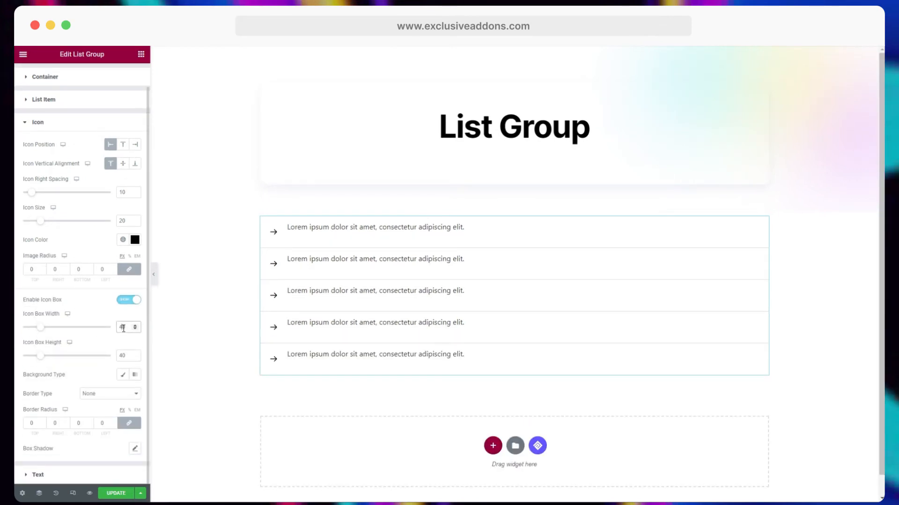
text(3)
drag(123, 356, 117, 360)
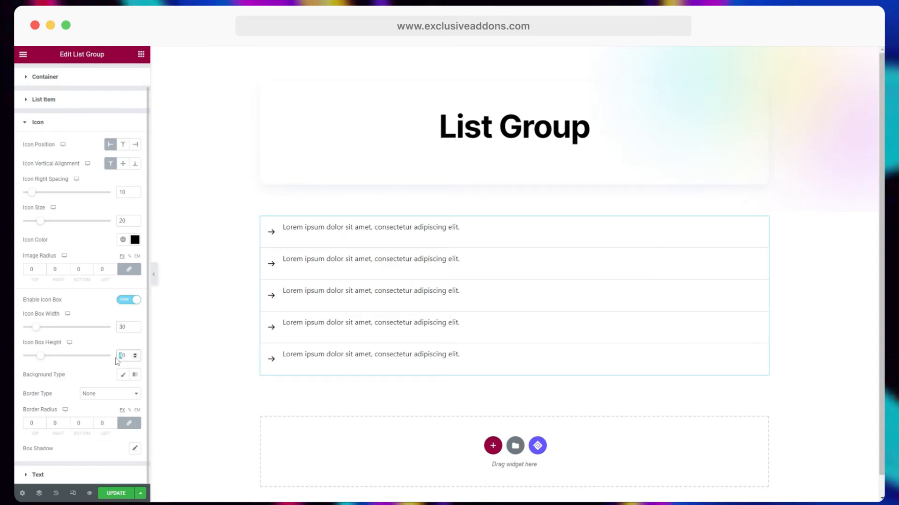
text(3)
Step: Give the icon box a classic violet-blue background colour and a border radius of 50 on all corners
click(122, 375)
click(123, 375)
scroll(77, 384, down, 3)
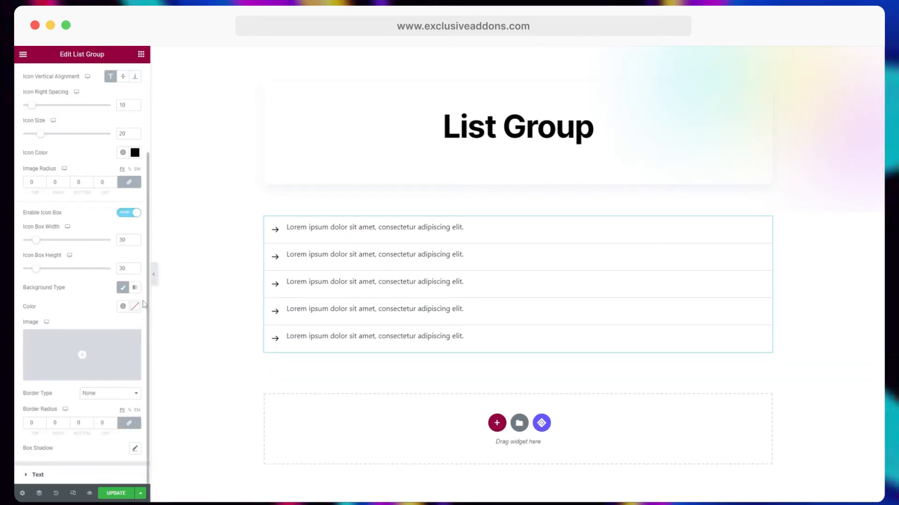
click(134, 306)
mouse_move(75, 422)
mouse_down()
mouse_move(99, 423)
mouse_move(86, 330)
mouse_up()
click(87, 298)
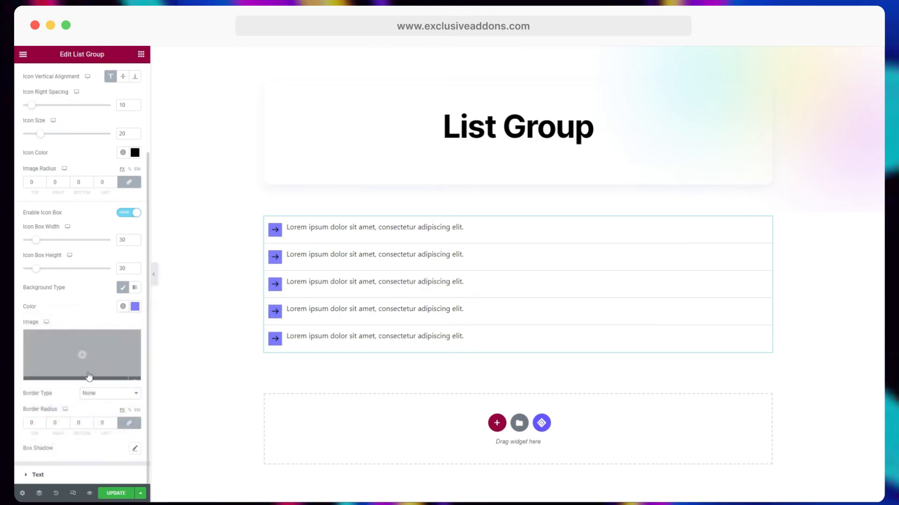
text(5)
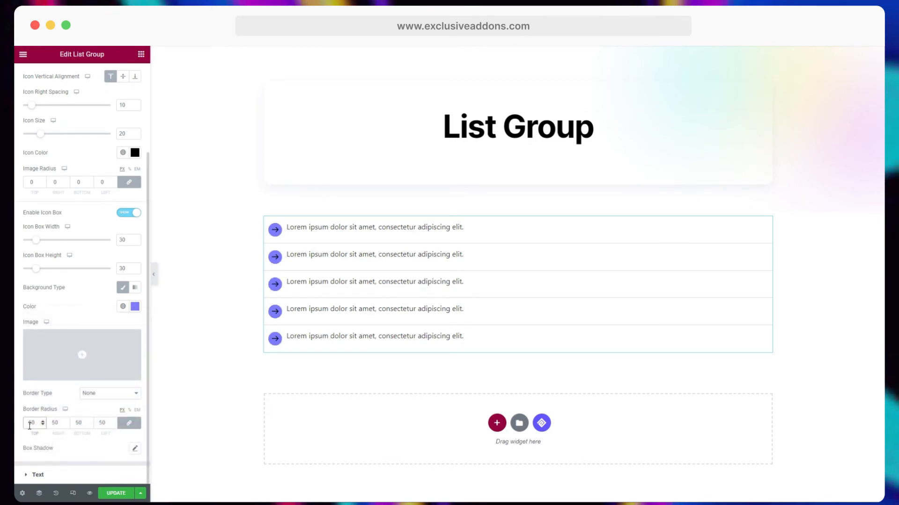
click(87, 308)
Step: Set the list icons' colour to white (#FFFFFF)
click(136, 154)
mouse_move(42, 214)
mouse_down()
mouse_move(25, 206)
mouse_move(17, 169)
mouse_up()
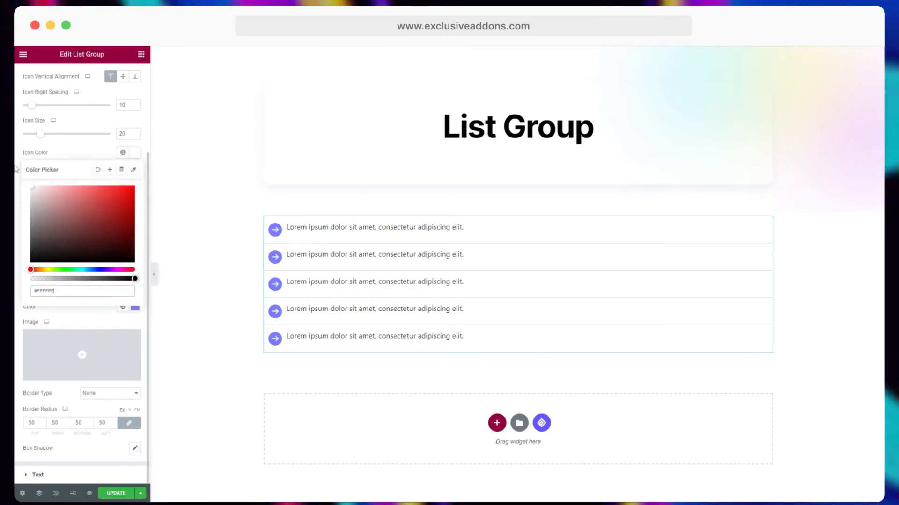
click(78, 323)
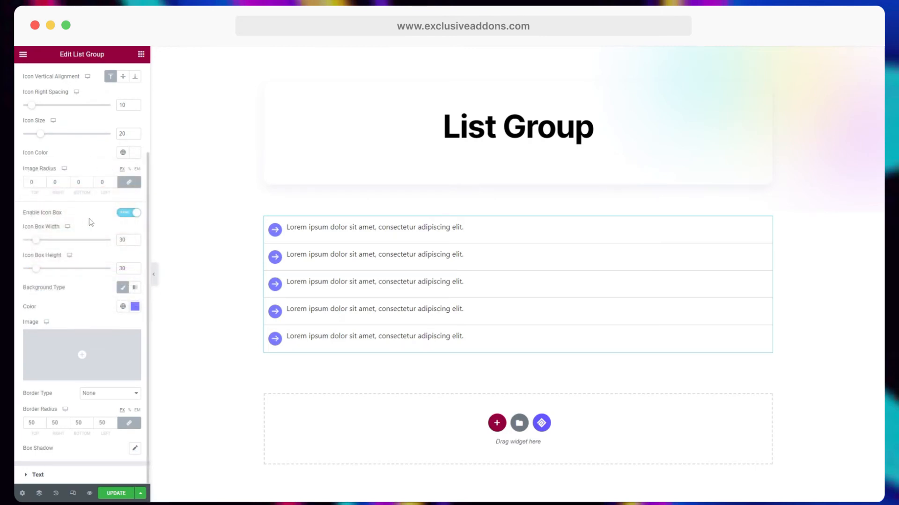
Step: Set the font family of the list text to Nunito
scroll(91, 222, up, 3)
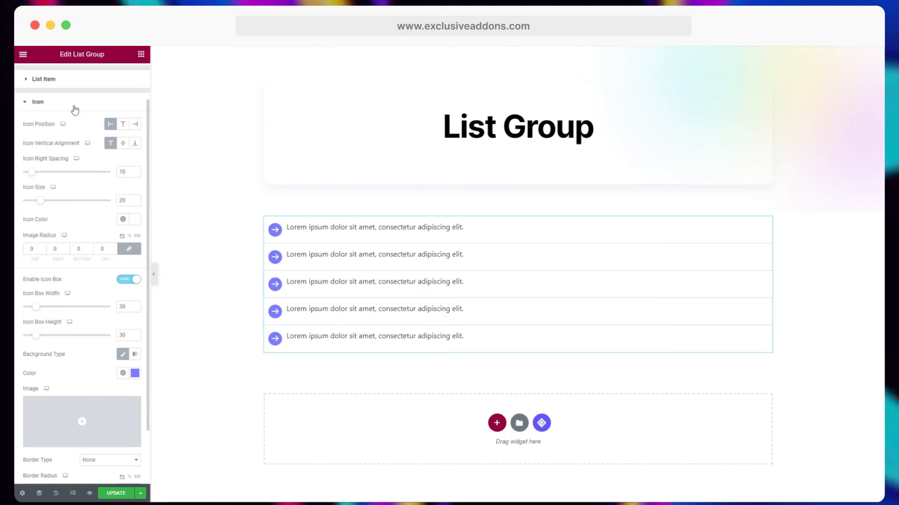
scroll(75, 308, down, 3)
scroll(75, 305, up, 5)
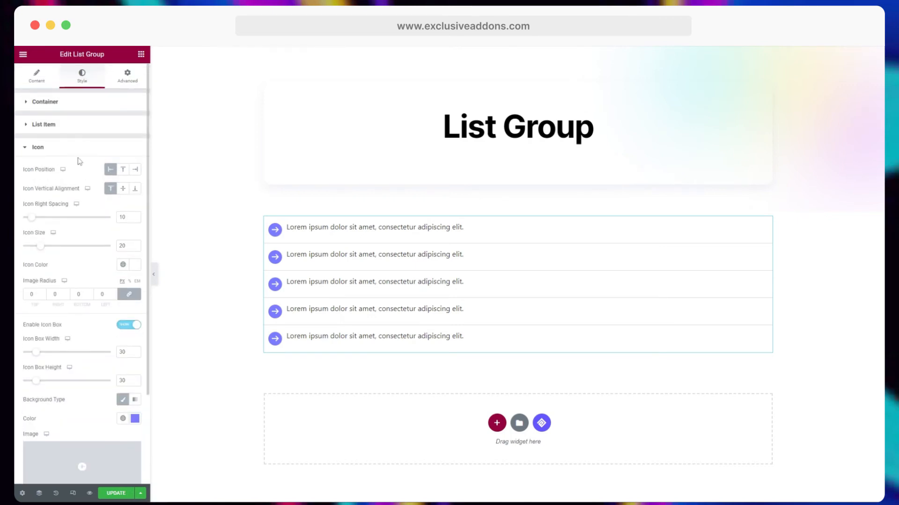
click(77, 147)
click(56, 171)
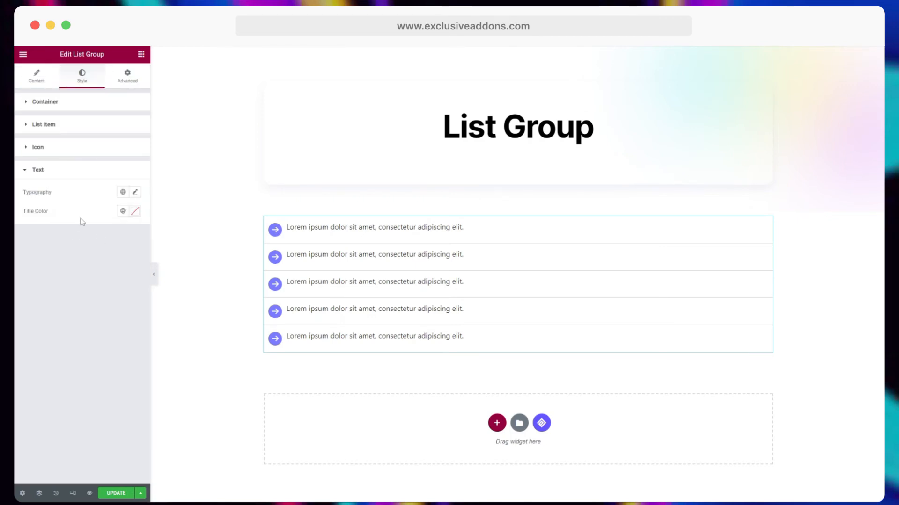
click(136, 192)
click(99, 235)
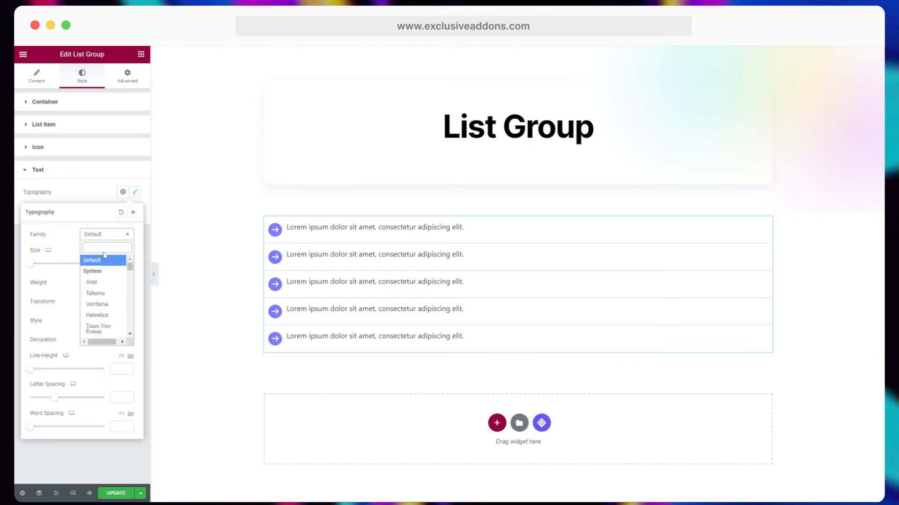
text(nun)
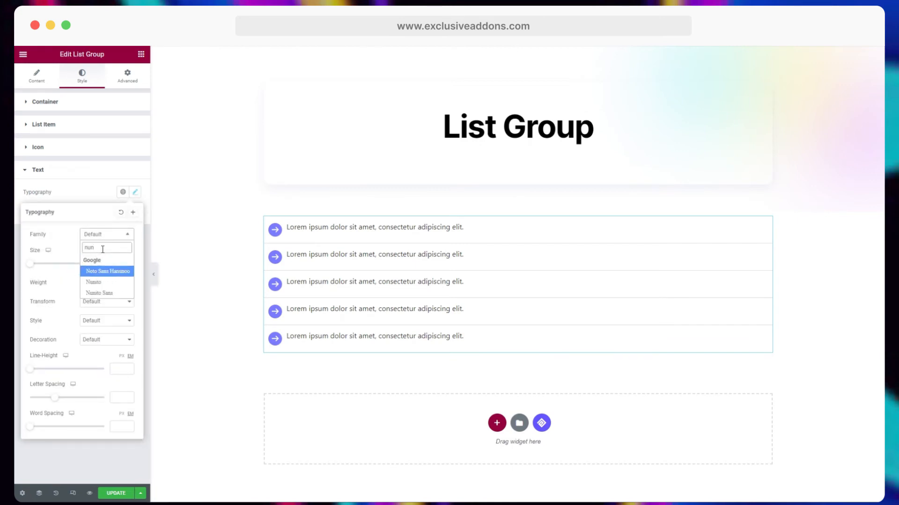
key(Down)
key(Return)
Step: Set the font size of the list text to 18 px
click(117, 264)
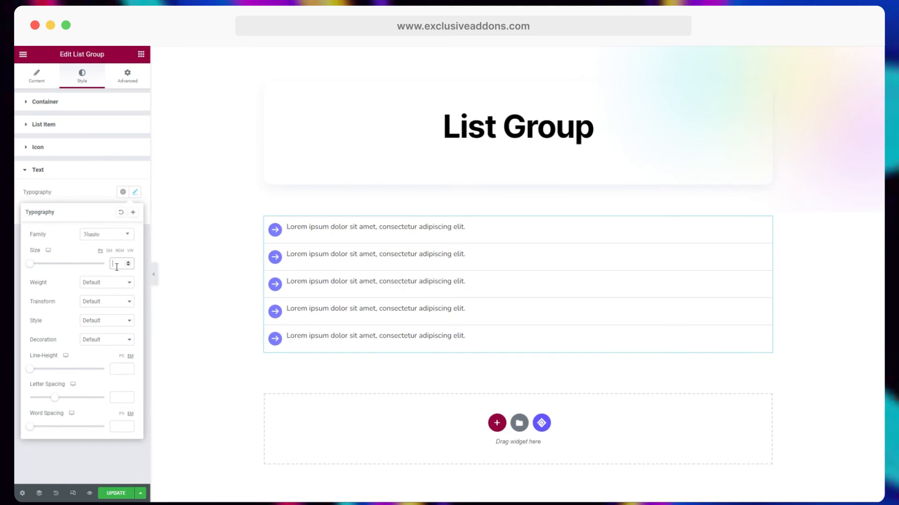
text(20)
key(Down)
key(Down)
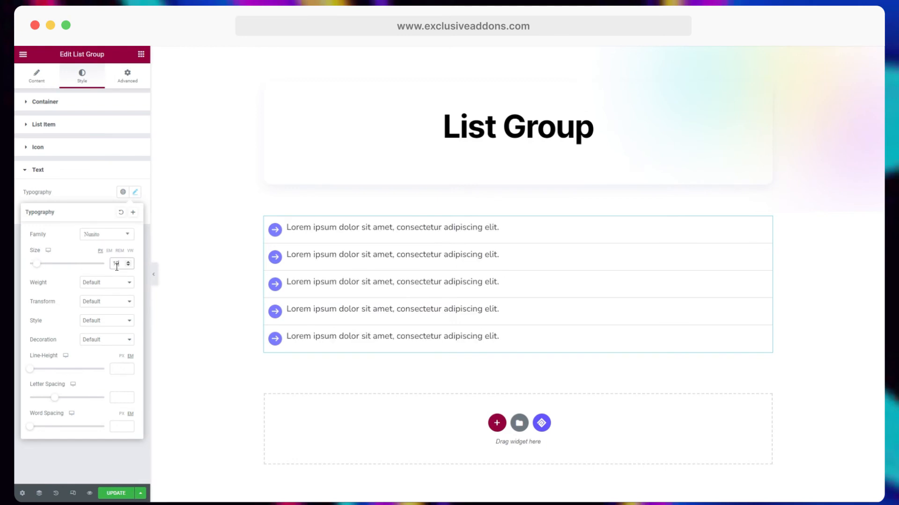
click(87, 199)
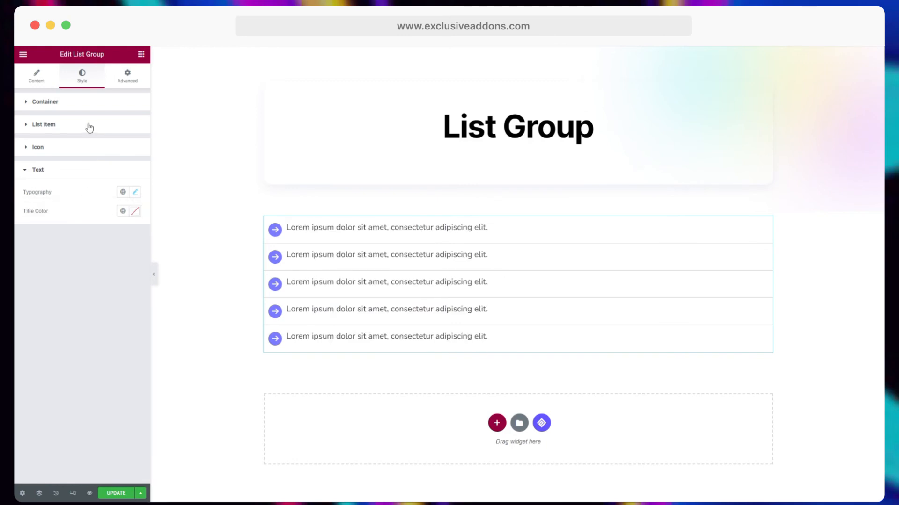
Step: Set the icon vertical alignment to center
click(88, 148)
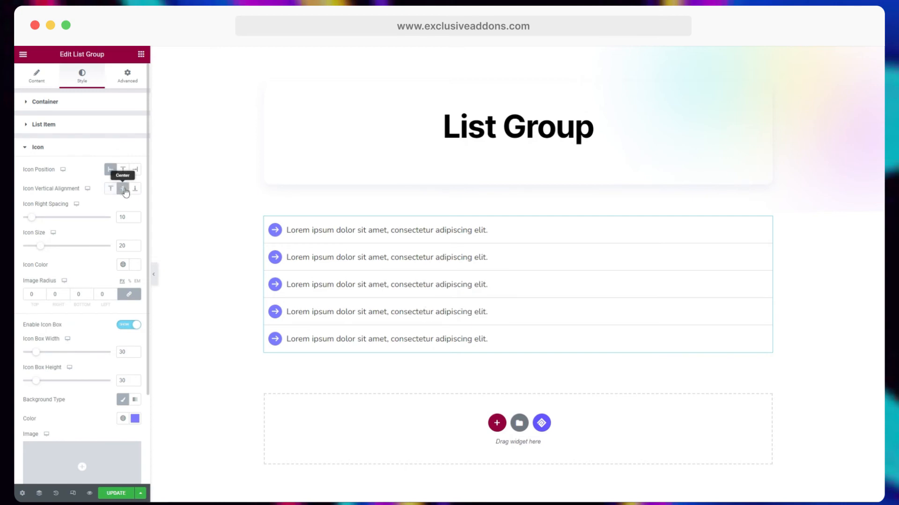
click(75, 148)
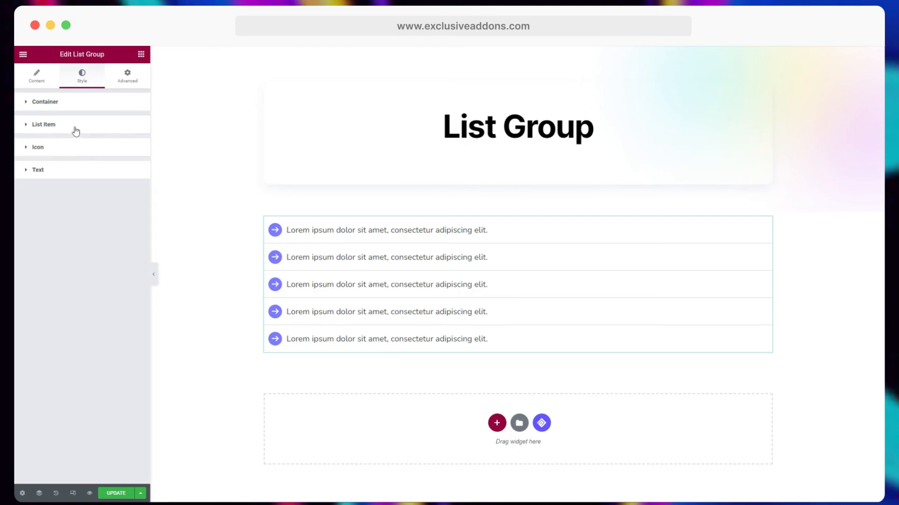
Step: Switch the list container's layout to Layout 3
click(70, 102)
click(110, 124)
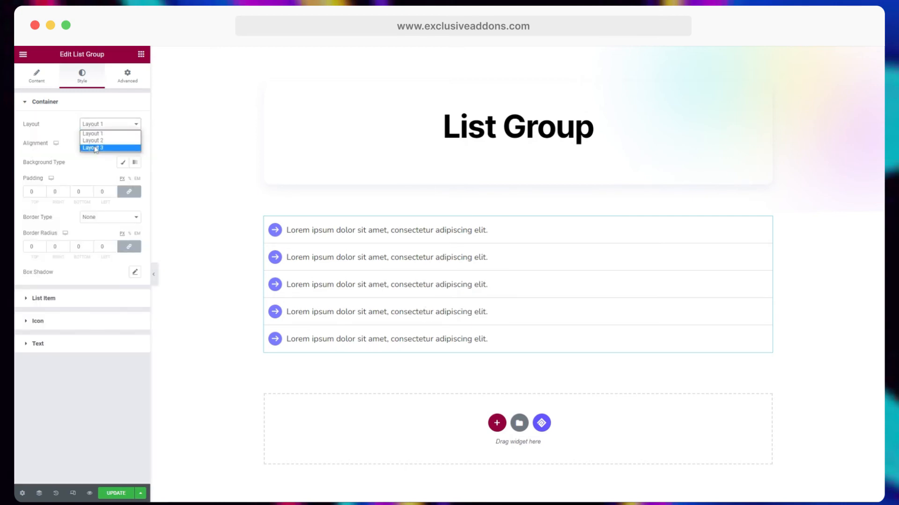
click(93, 148)
click(101, 104)
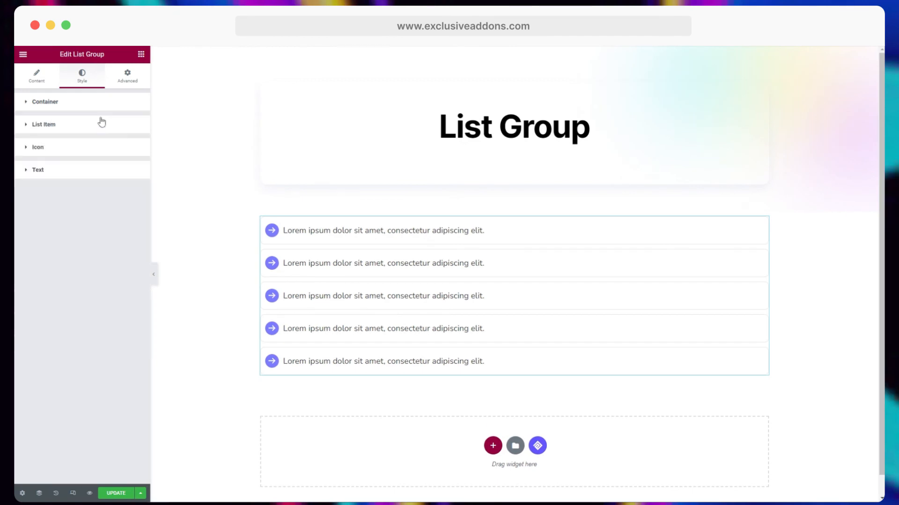
click(101, 105)
click(105, 126)
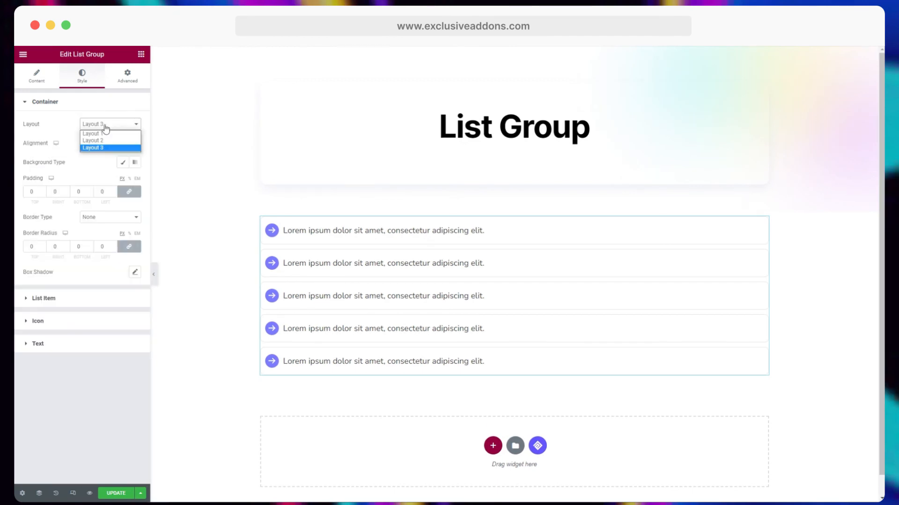
click(106, 127)
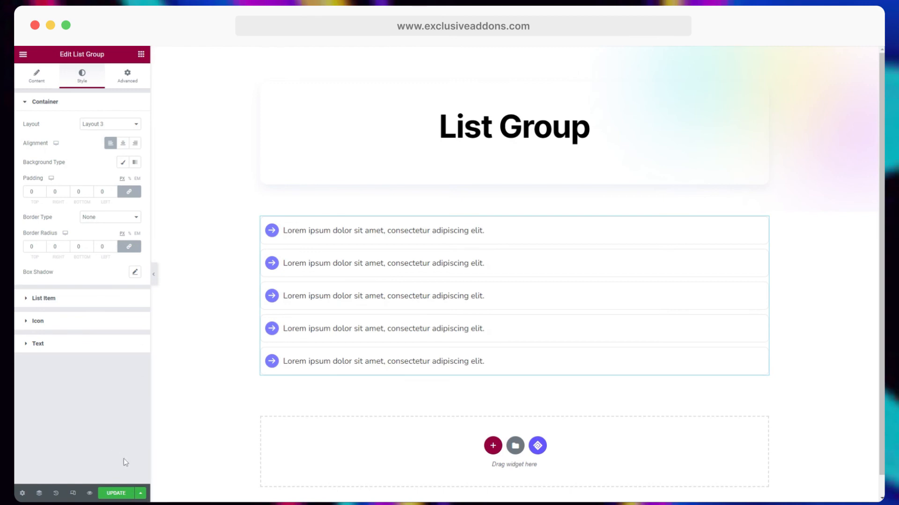
Step: Update the page to save the List Group design and open its preview
click(116, 493)
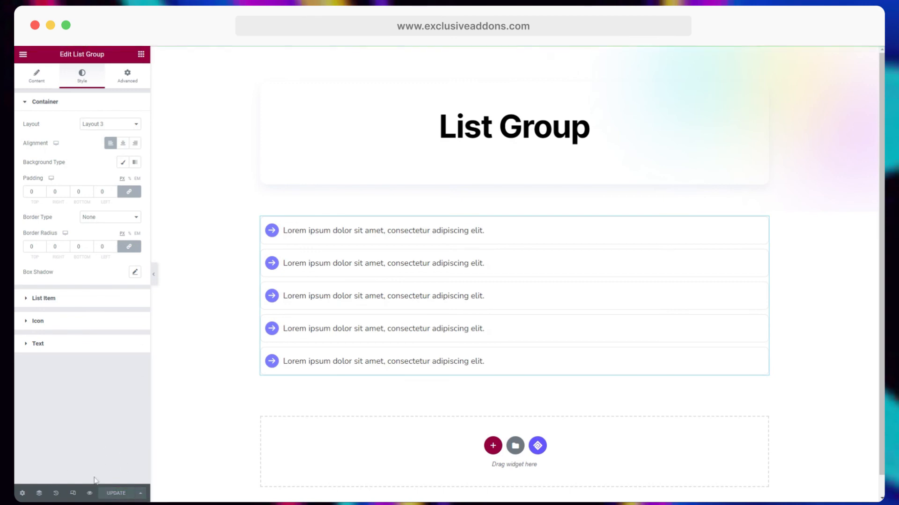
click(89, 494)
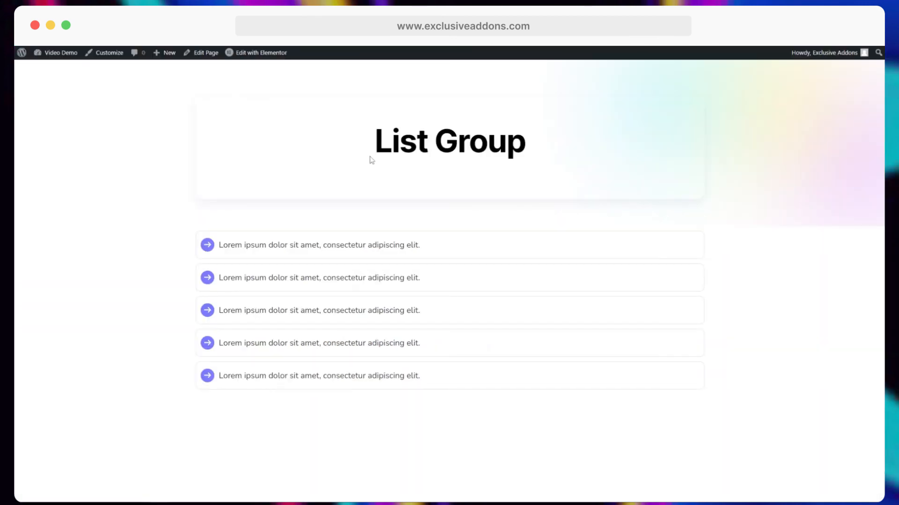